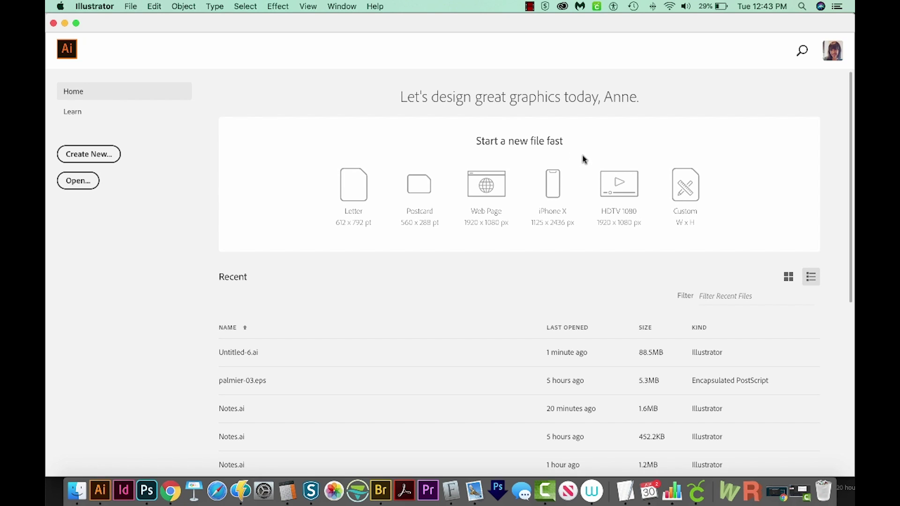
Step: Create a blank Letter print document (612 × 792 pt) from the Print presets
{"action": "left_click", "coordinate": [86, 156]}
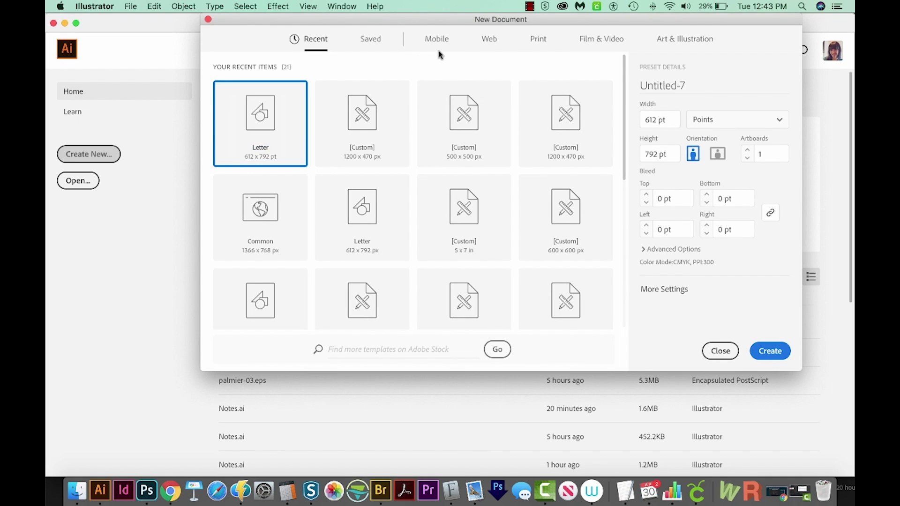
{"action": "left_click", "coordinate": [542, 41]}
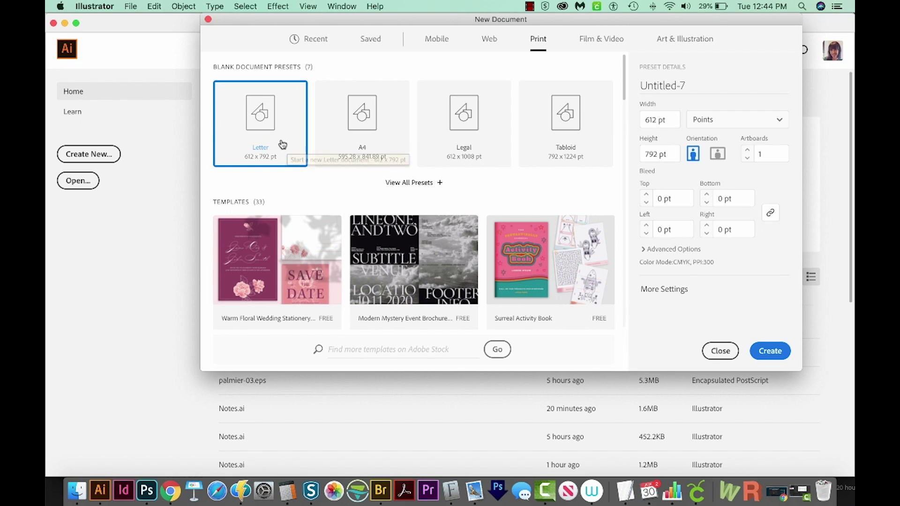
{"action": "left_click", "coordinate": [765, 352]}
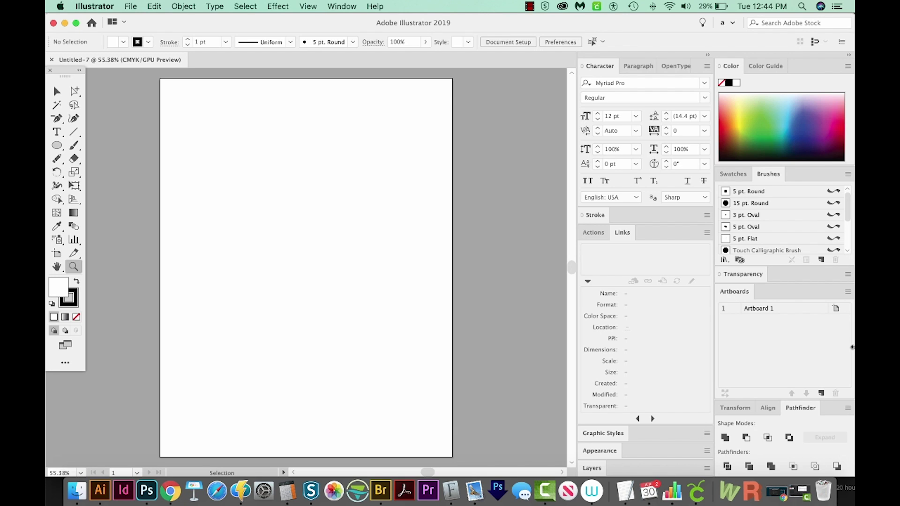
Step: Draw a large area type frame across most of the artboard, filled with Lorem ipsum
{"action": "key", "text": "t"}
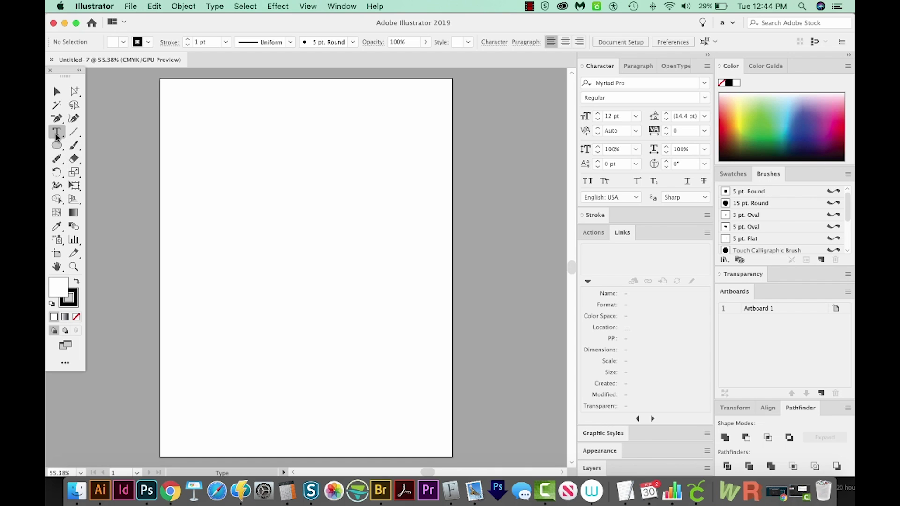
{"action": "left_click_drag", "start_coordinate": [183, 98], "coordinate": [433, 393]}
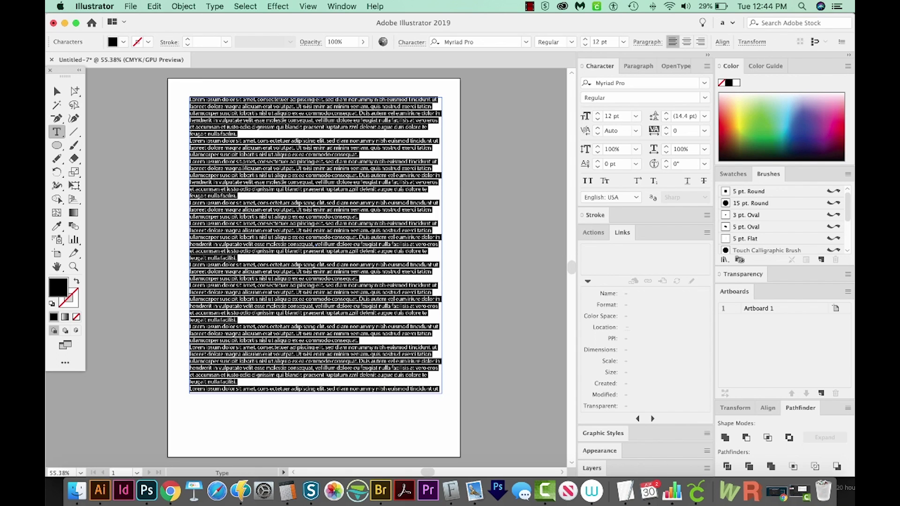
Step: Type 'beach life' over the placeholder and paste a second copy after it
{"action": "type", "text": "beach life"}
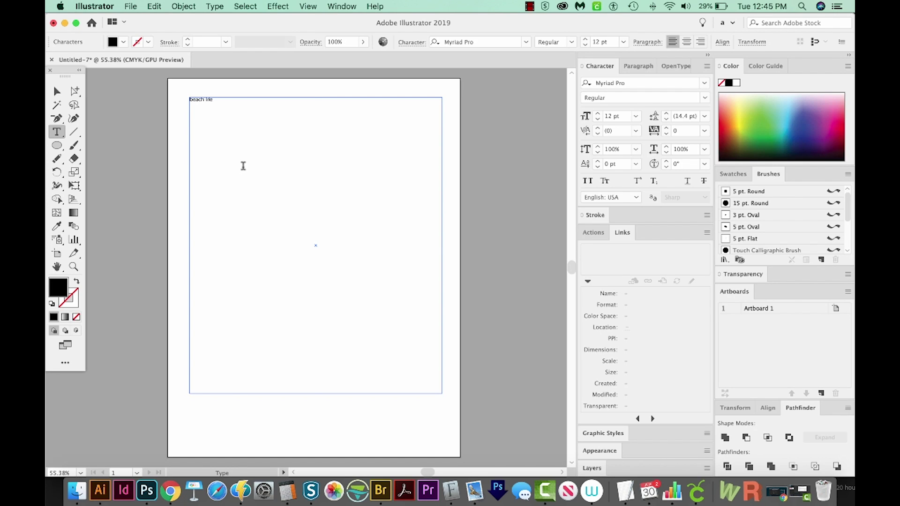
{"action": "key", "text": "super+a"}
{"action": "key", "text": "super+c"}
{"action": "key", "text": "Right"}
{"action": "key", "text": "super+v"}
Step: Paste the phrase repeatedly to build up eight 'beach life' copies
{"action": "key", "text": "super+a"}
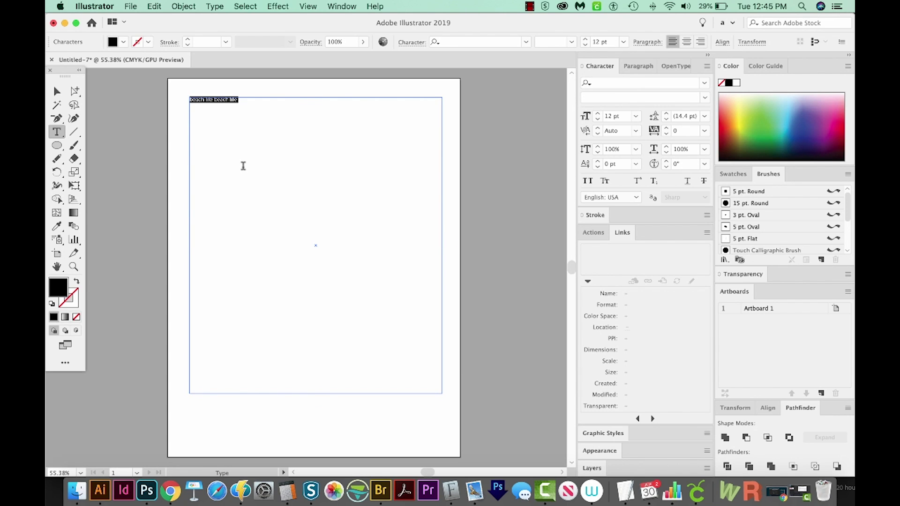
{"action": "scroll", "coordinate": [248, 145], "scroll_direction": "right", "scroll_amount": 1}
{"action": "left_click", "coordinate": [253, 125]}
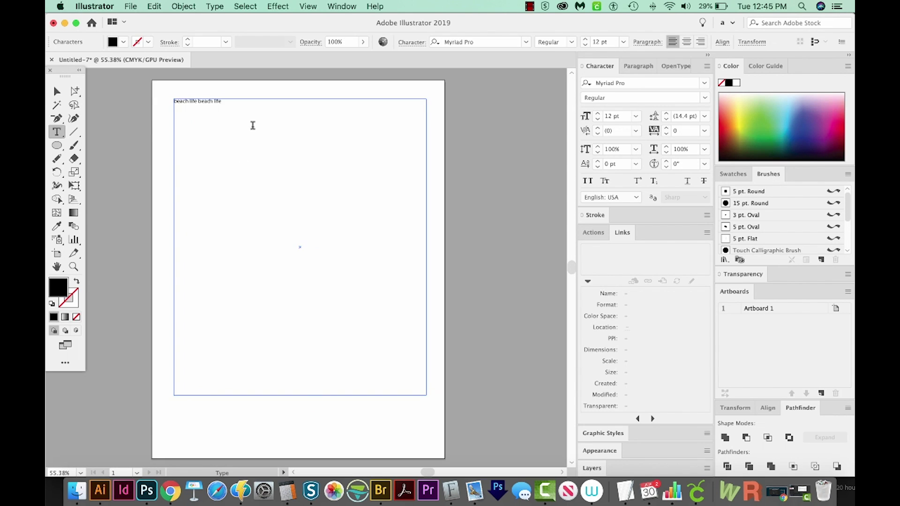
{"action": "key", "text": "super+v"}
{"action": "key", "text": "super+a"}
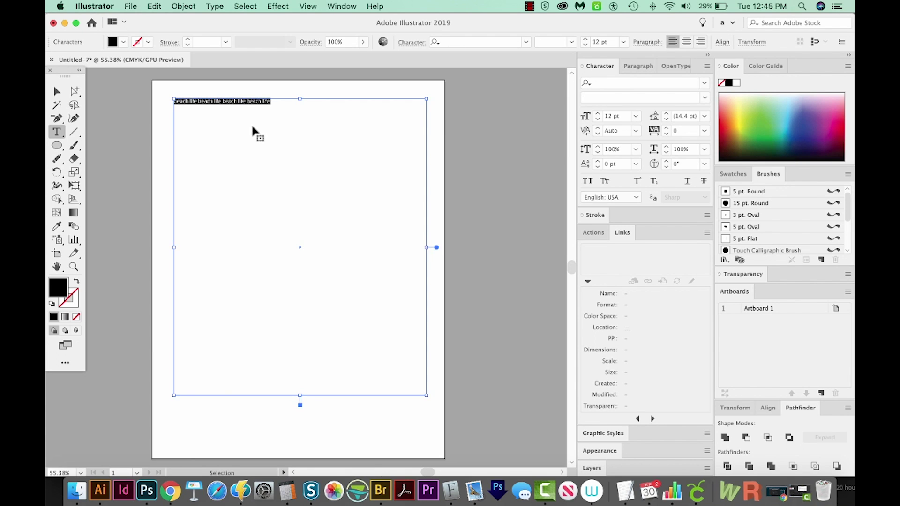
{"action": "left_click", "coordinate": [253, 125]}
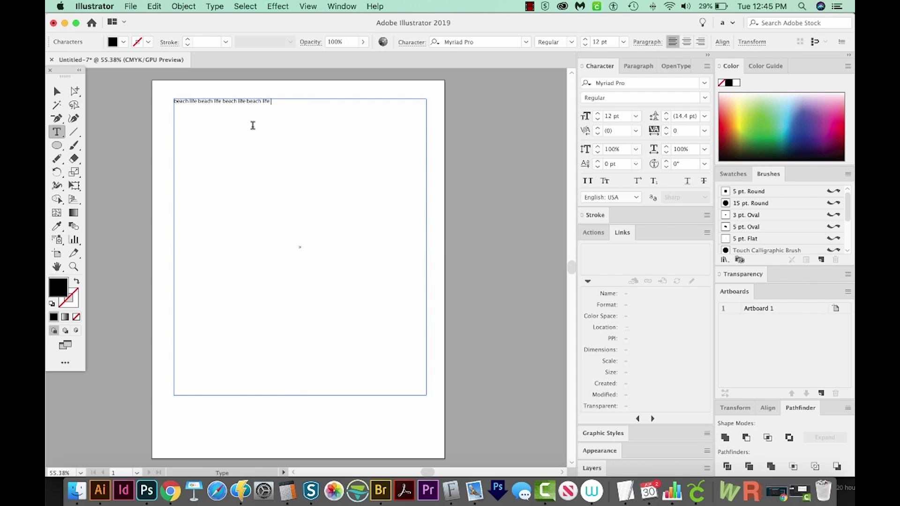
{"action": "key", "text": "super+v"}
Step: Copy and paste the whole text block until 'beach life' fills about seven lines
{"action": "key", "text": "super+a"}
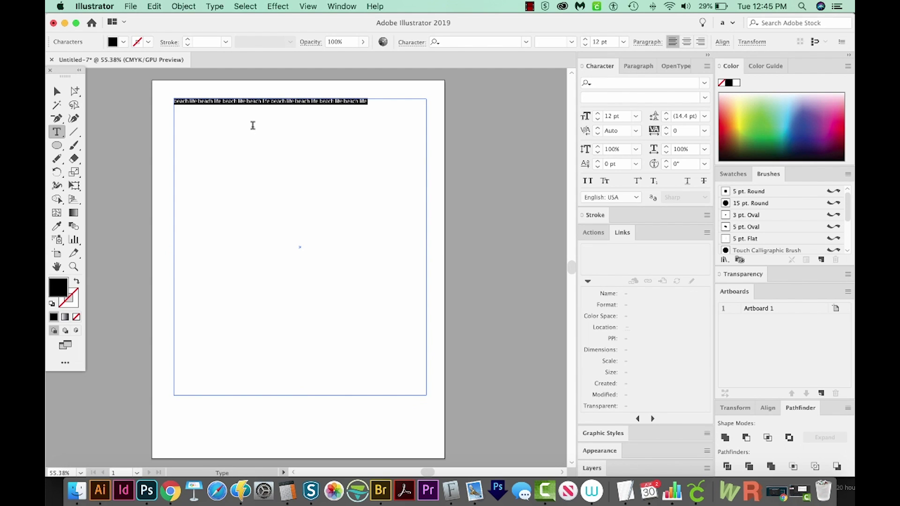
{"action": "key", "text": "super+c"}
{"action": "key", "text": "super+v"}
{"action": "key", "text": "super+v"}
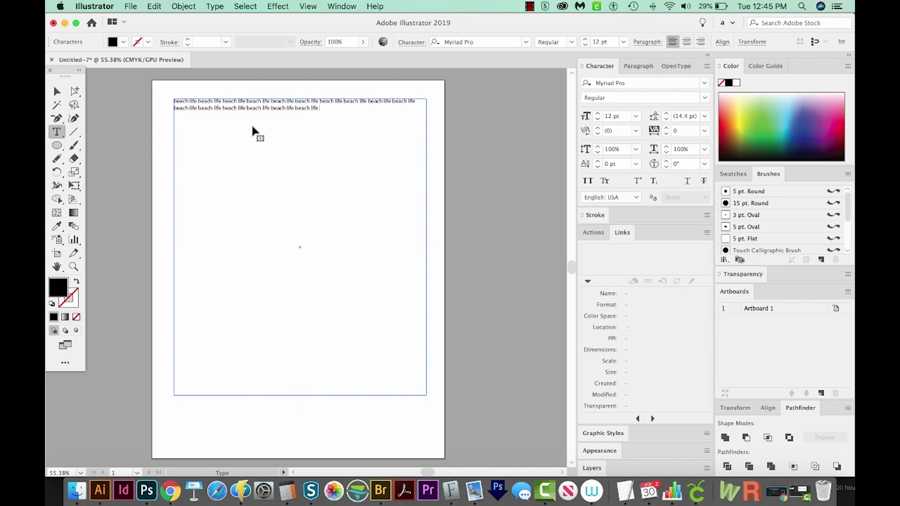
{"action": "key", "text": "super+v"}
{"action": "key", "text": "super+v"}
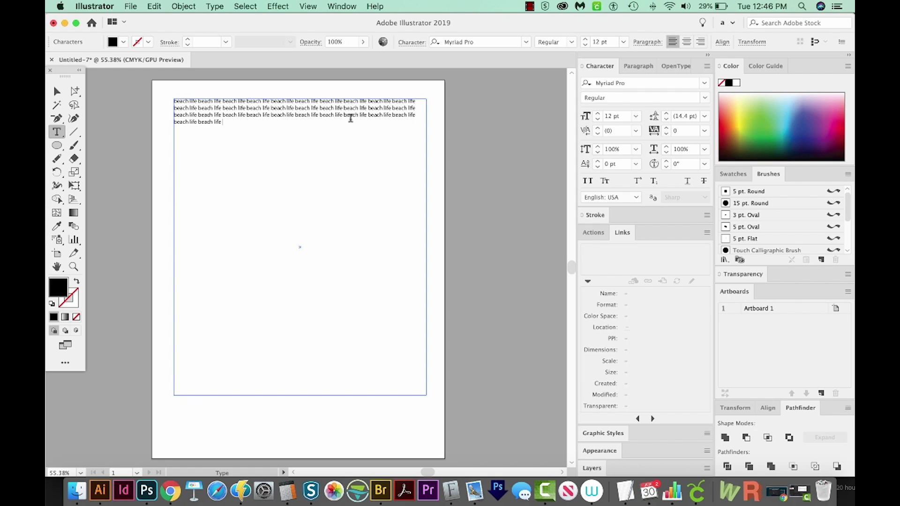
{"action": "key", "text": "super+a"}
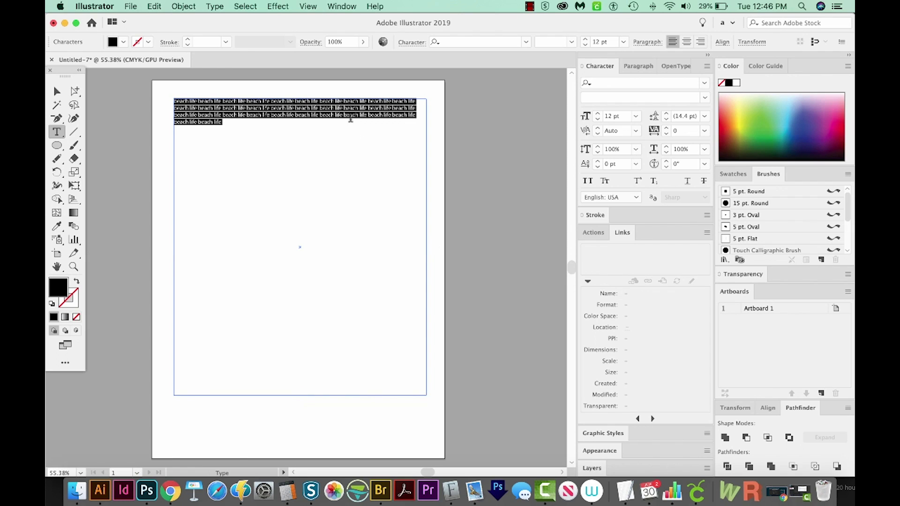
{"action": "key", "text": "Right"}
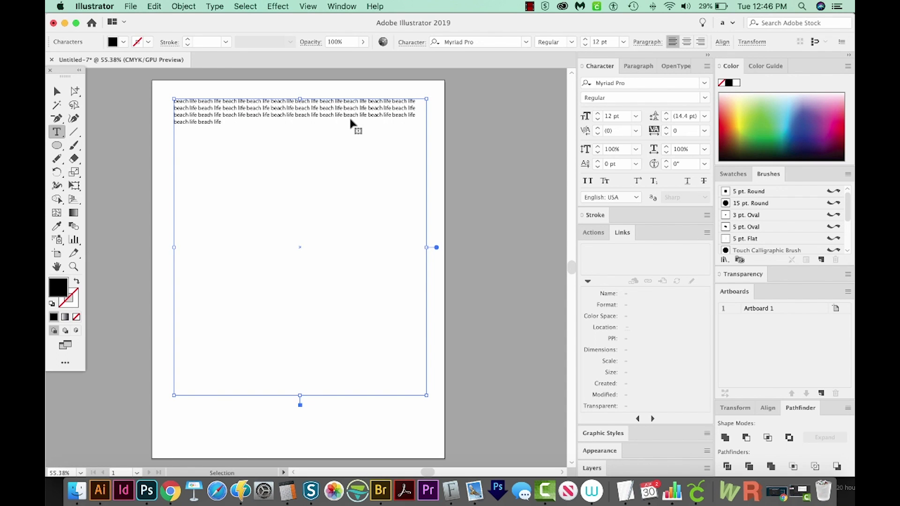
{"action": "key", "text": "super+v"}
{"action": "key", "text": "super+a"}
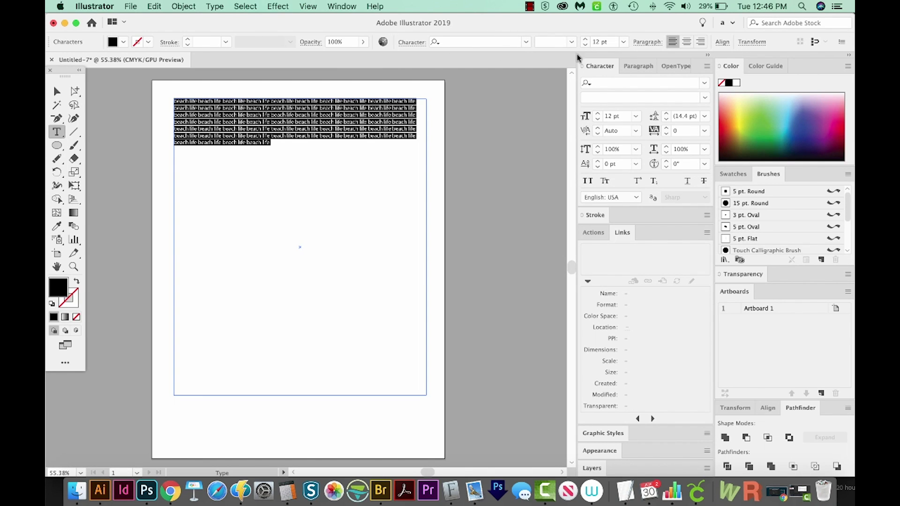
{"action": "left_click", "coordinate": [342, 7]}
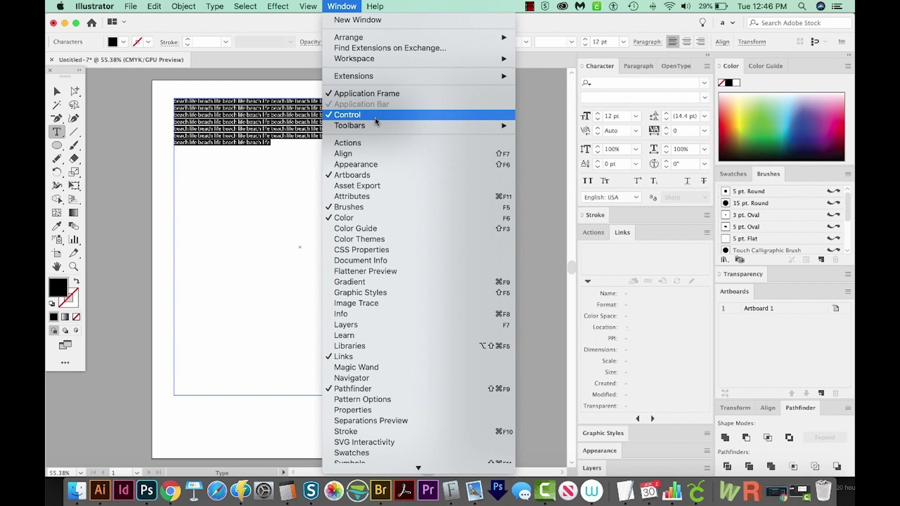
Step: Change the selected 'beach life' text from Myriad Pro to the Aftergrows script font
{"action": "left_click", "coordinate": [541, 24]}
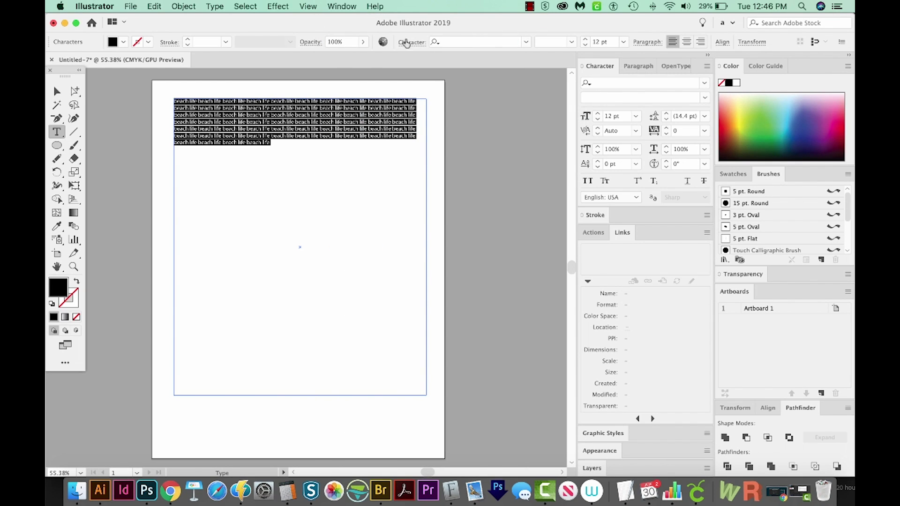
{"action": "left_click", "coordinate": [508, 42]}
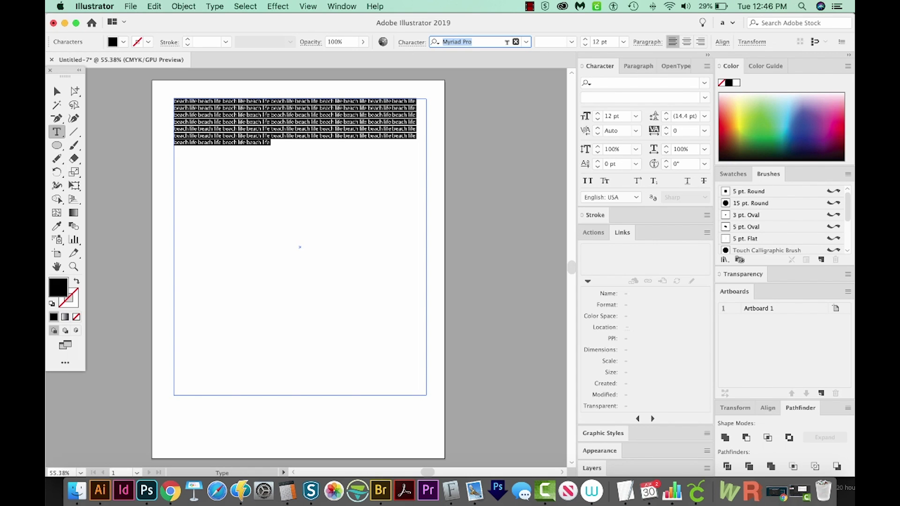
{"action": "left_click", "coordinate": [526, 41]}
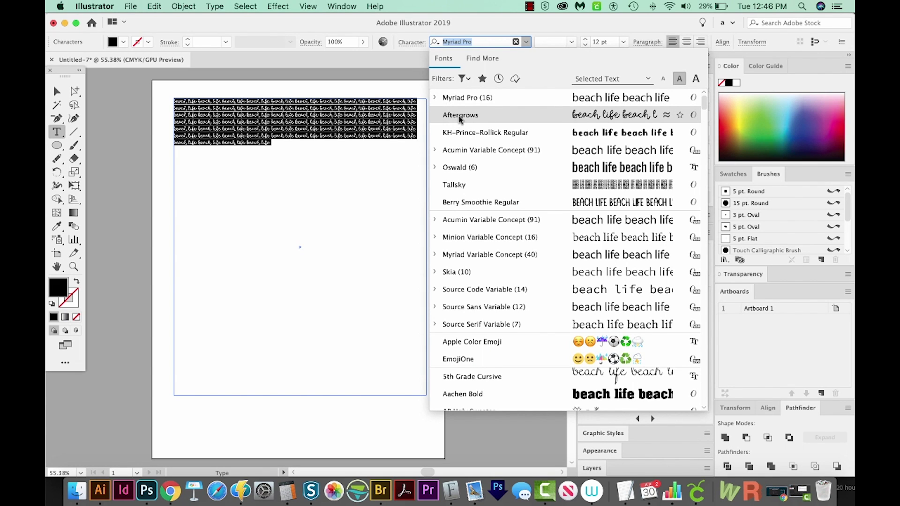
{"action": "left_click", "coordinate": [459, 115]}
{"action": "left_click", "coordinate": [287, 149]}
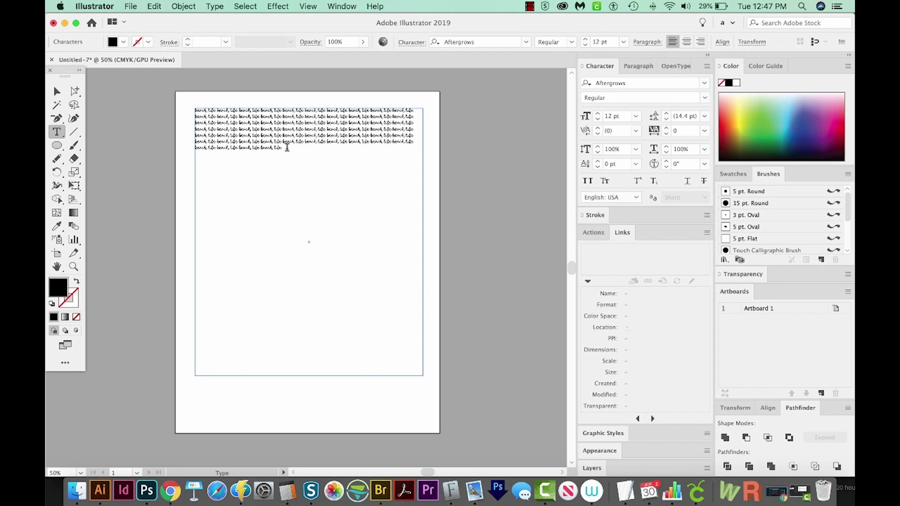
{"action": "key", "text": "Escape"}
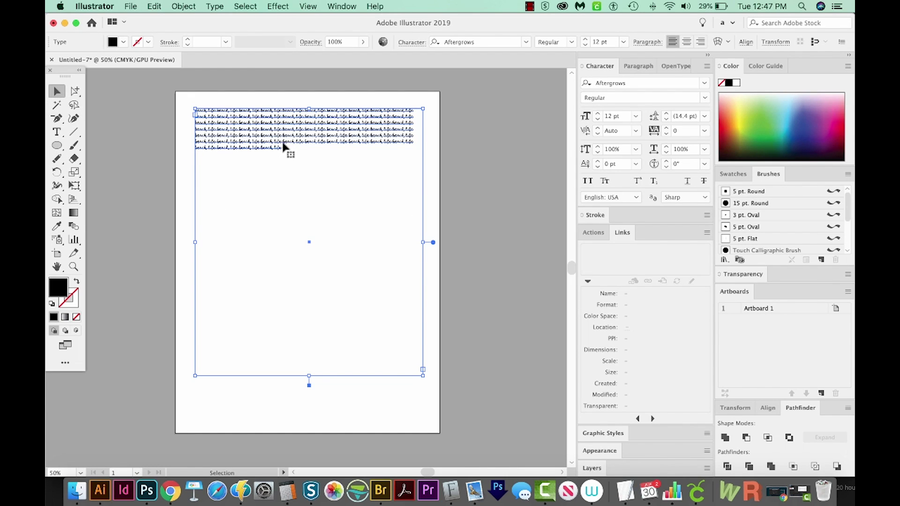
Step: Zoom into the top of the text and add spaces to indent the second line
{"action": "key", "text": "z"}
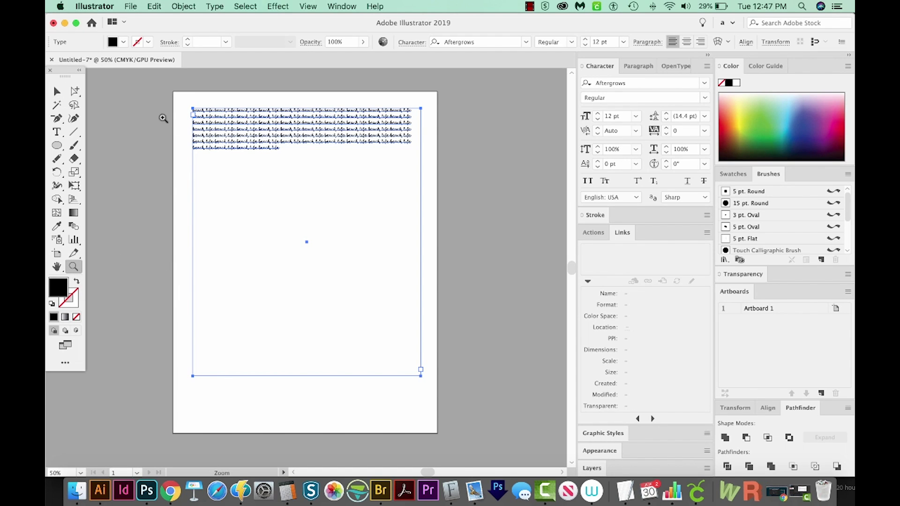
{"action": "left_click_drag", "start_coordinate": [176, 94], "coordinate": [431, 212]}
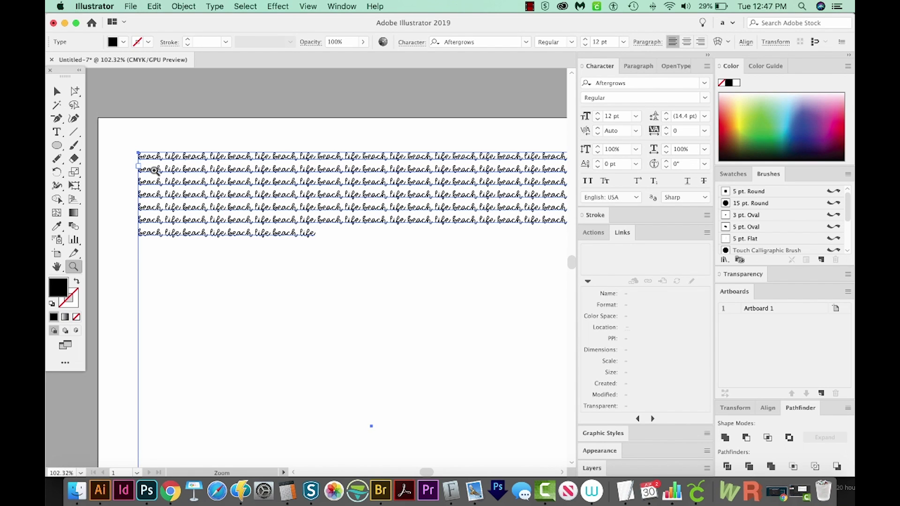
{"action": "key", "text": "t"}
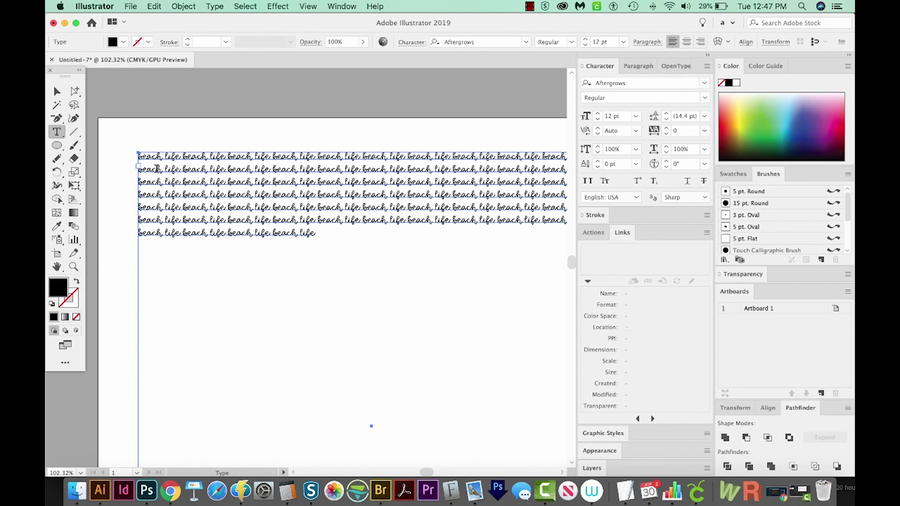
{"action": "left_click_drag", "start_coordinate": [152, 170], "coordinate": [123, 169]}
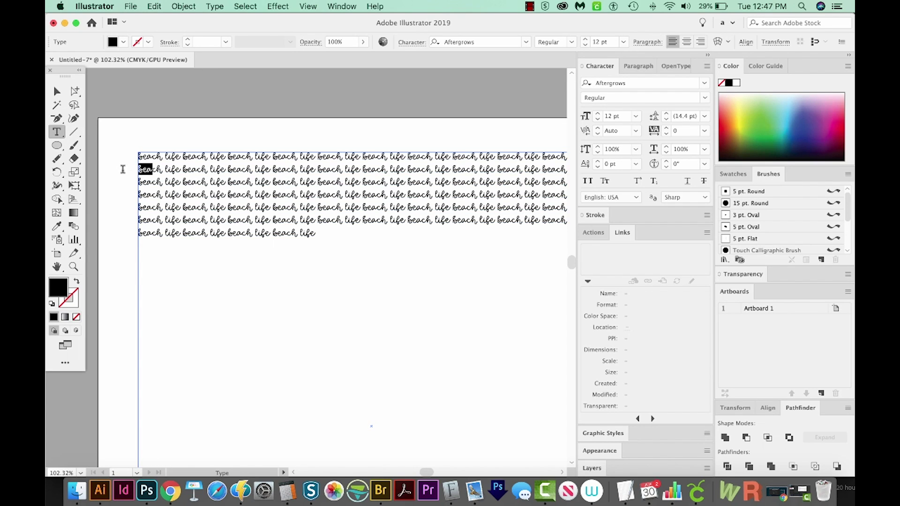
{"action": "left_click", "coordinate": [128, 175]}
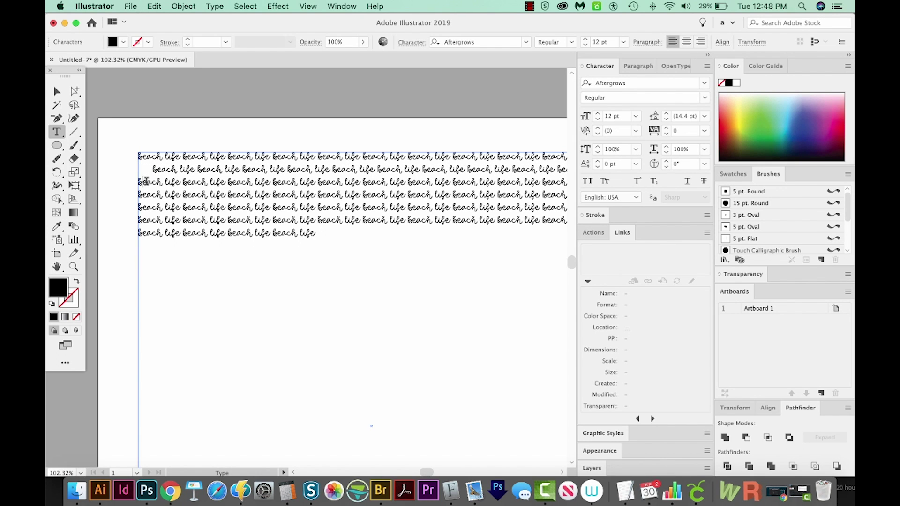
{"action": "scroll", "coordinate": [147, 181], "scroll_direction": "right", "scroll_amount": 4}
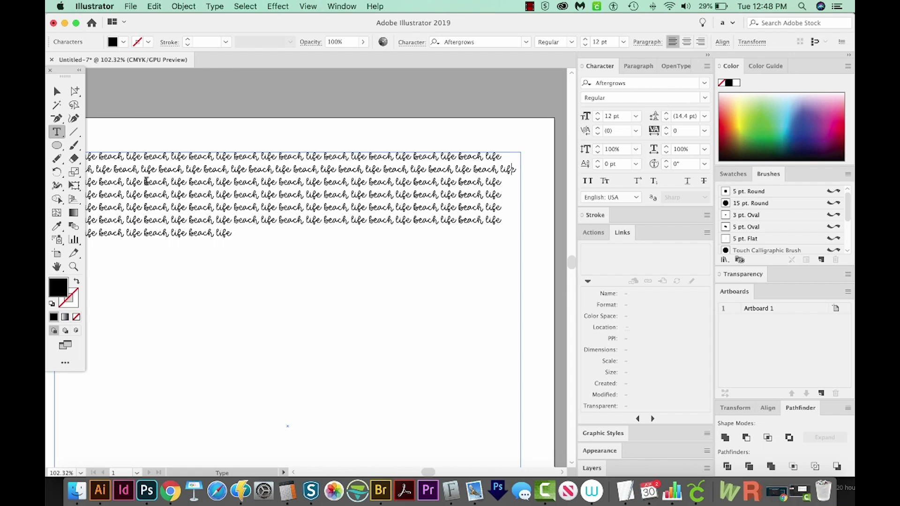
{"action": "left_click", "coordinate": [57, 91]}
{"action": "left_click_drag", "start_coordinate": [243, 189], "coordinate": [431, 188]}
Step: Indent the third, fourth, fifth and last lines by varying amounts to stagger them
{"action": "key", "text": "t"}
{"action": "left_click", "coordinate": [274, 181]}
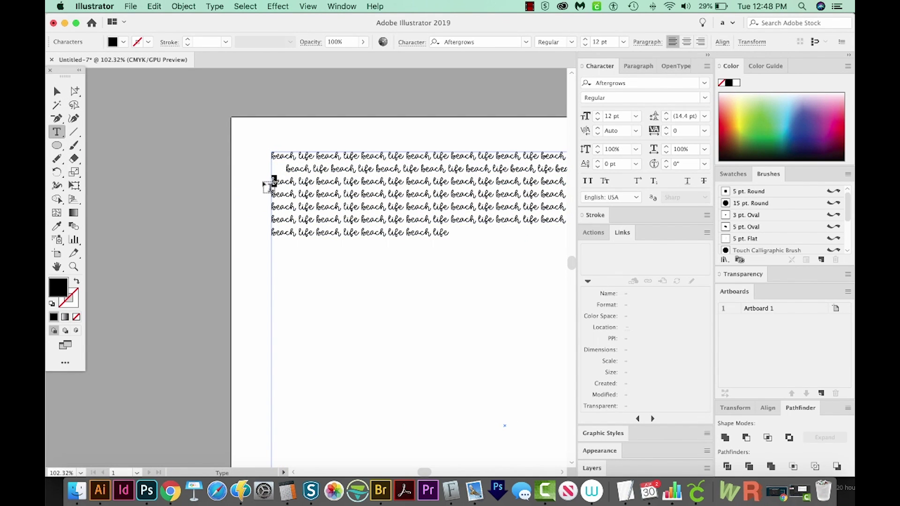
{"action": "left_click", "coordinate": [266, 186]}
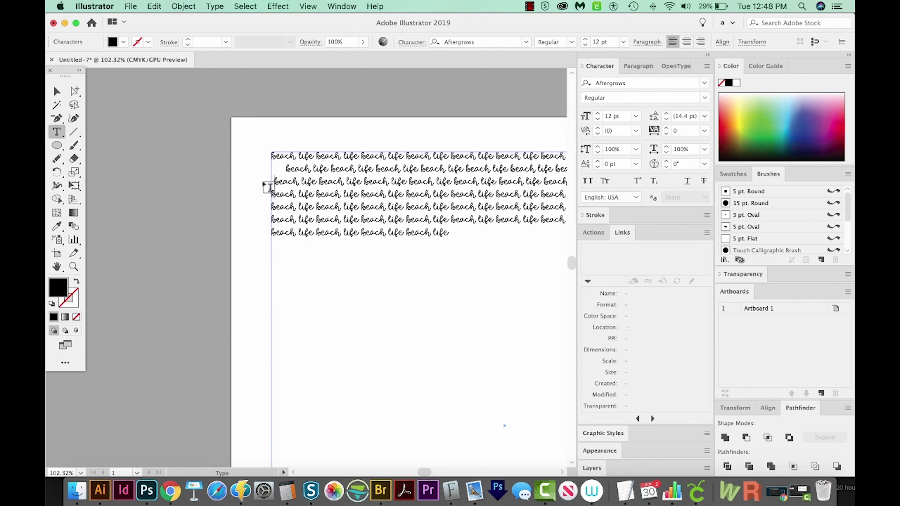
{"action": "left_click_drag", "start_coordinate": [280, 194], "coordinate": [264, 194]}
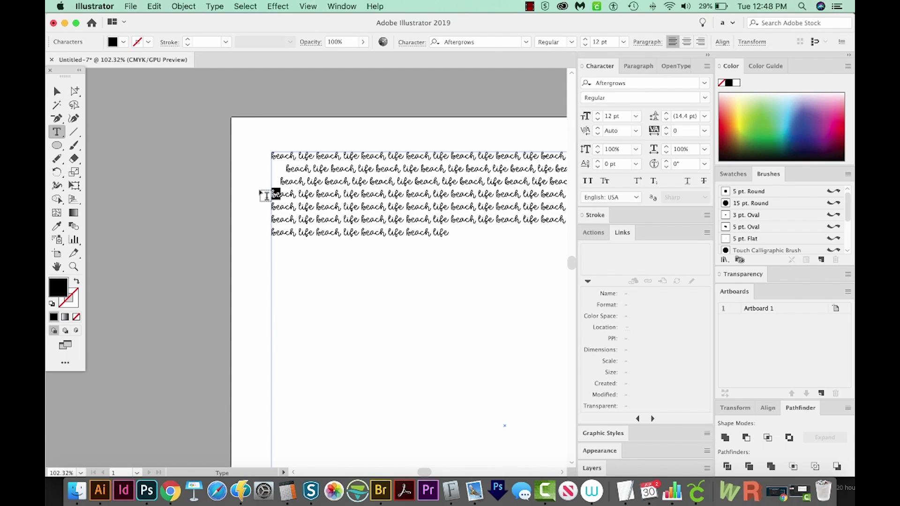
{"action": "left_click", "coordinate": [265, 195]}
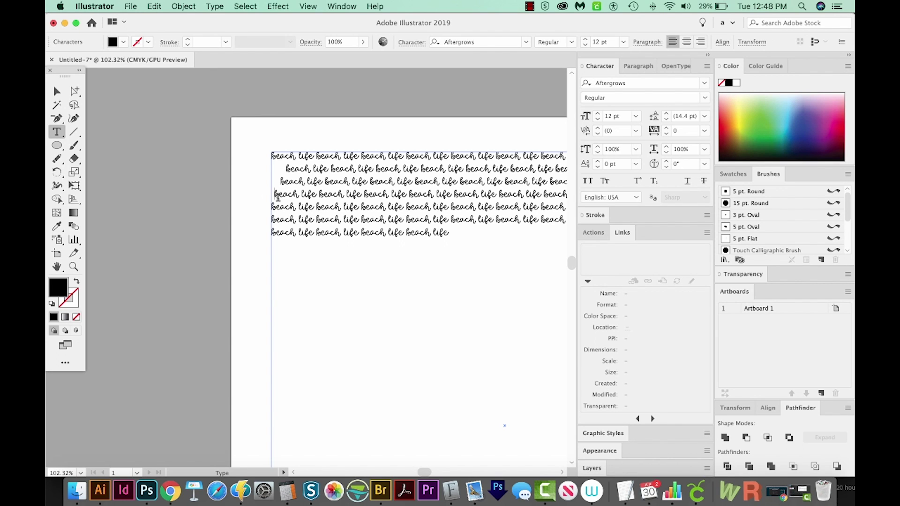
{"action": "left_click_drag", "start_coordinate": [286, 207], "coordinate": [266, 214]}
{"action": "left_click", "coordinate": [266, 214]}
{"action": "left_click", "coordinate": [271, 233]}
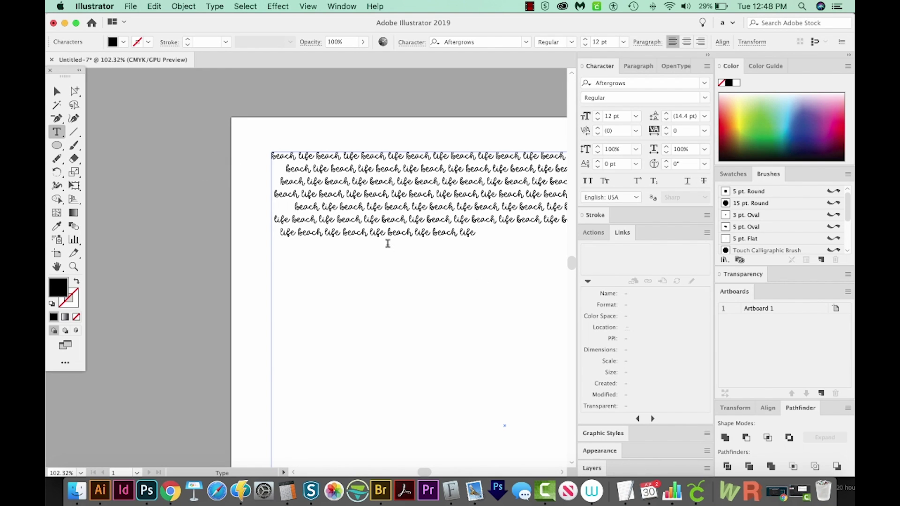
{"action": "key", "text": "super+1"}
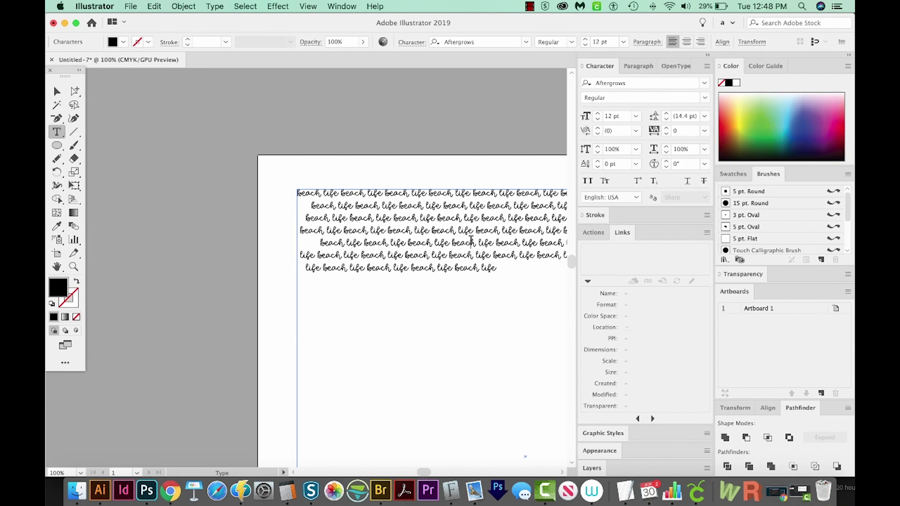
Step: Paste more copies of the staggered 'beach life' text until it fills the whole frame
{"action": "key", "text": "super+a"}
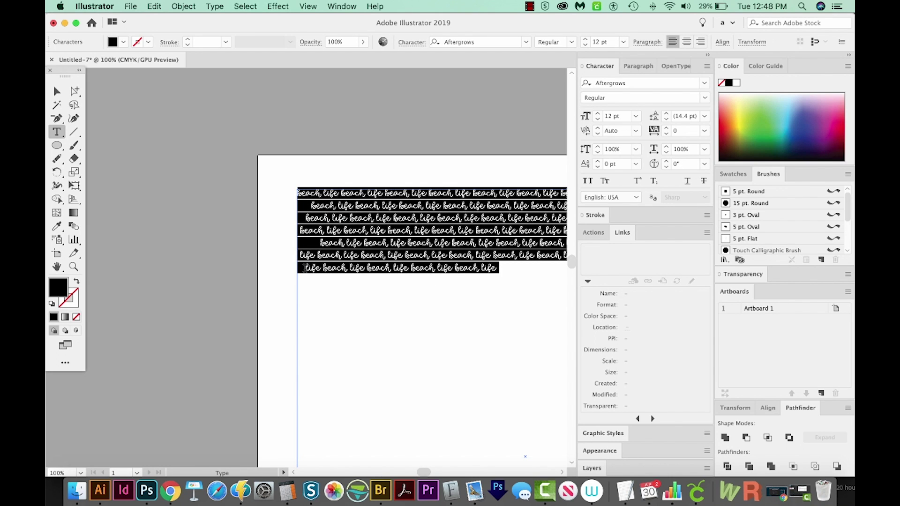
{"action": "key", "text": "super+minus"}
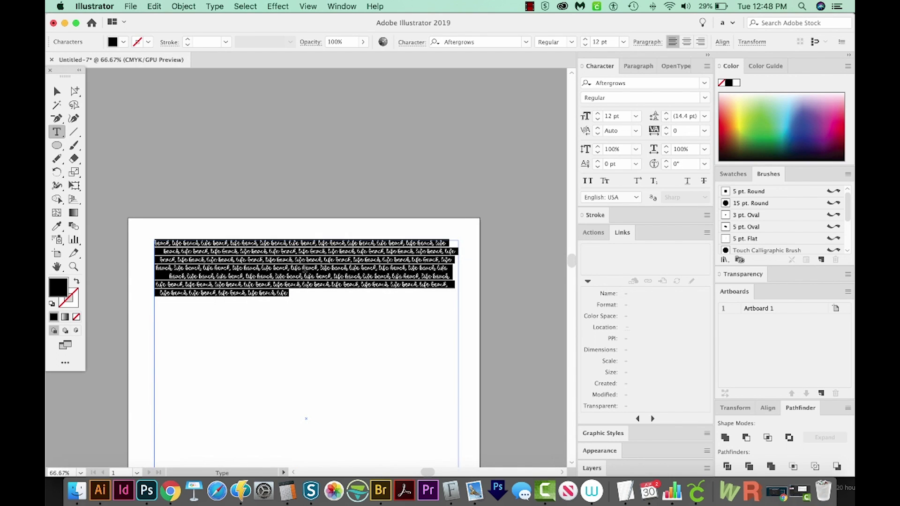
{"action": "left_click", "coordinate": [302, 301]}
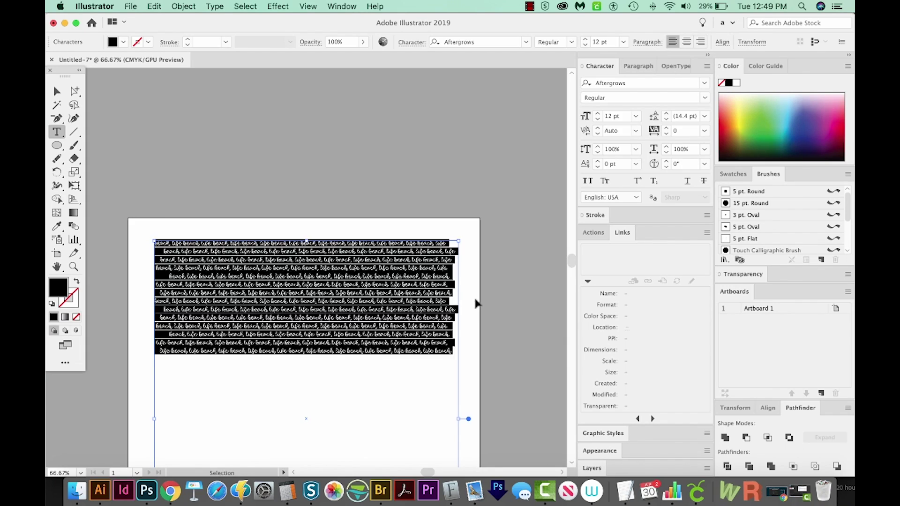
{"action": "key", "text": "super+v"}
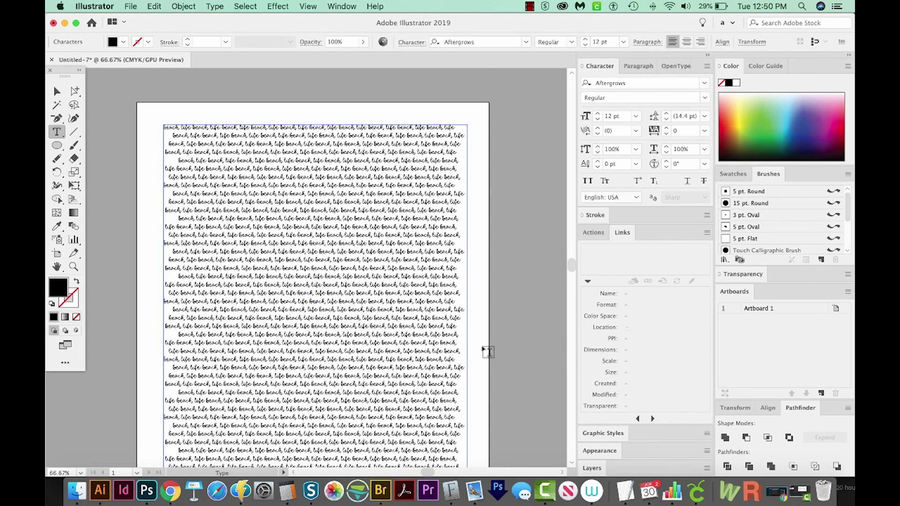
{"action": "left_click", "coordinate": [475, 420], "text": "super"}
{"action": "key", "text": "super+minus"}
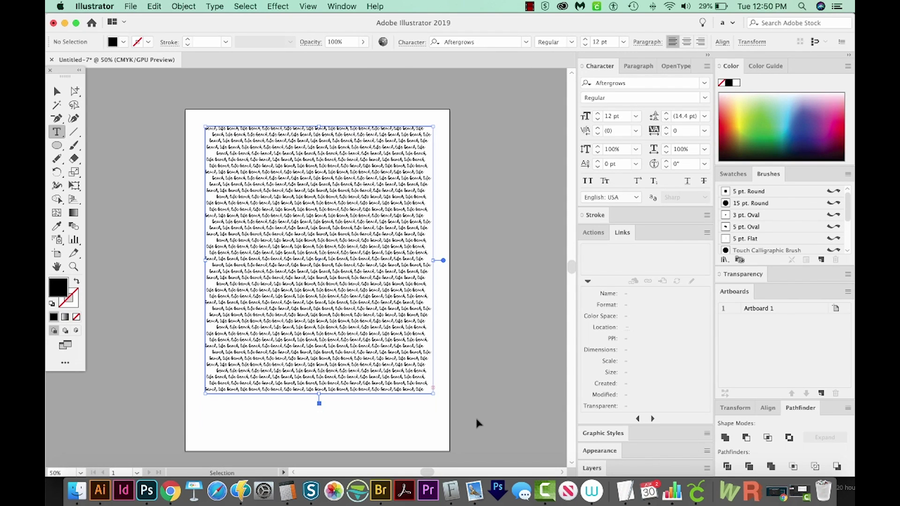
{"action": "left_click", "coordinate": [477, 422], "text": "super"}
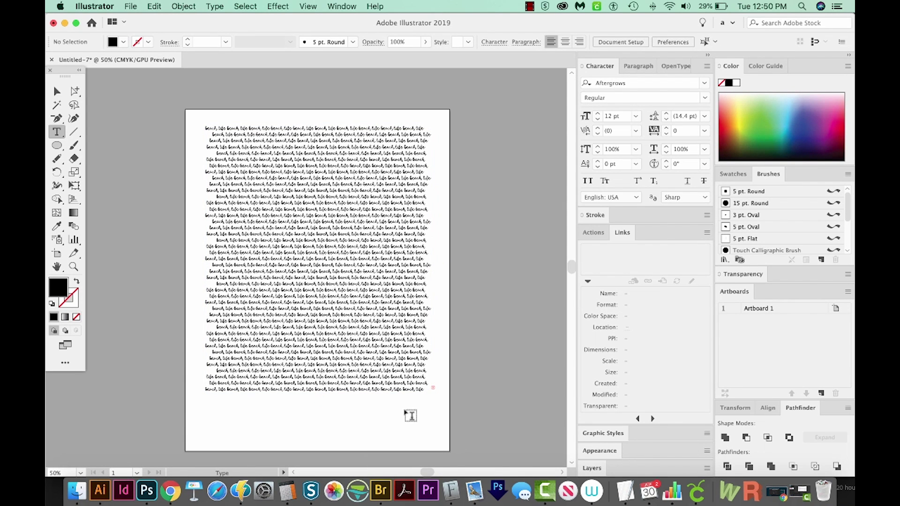
{"action": "scroll", "coordinate": [401, 334], "scroll_direction": "left", "scroll_amount": 1}
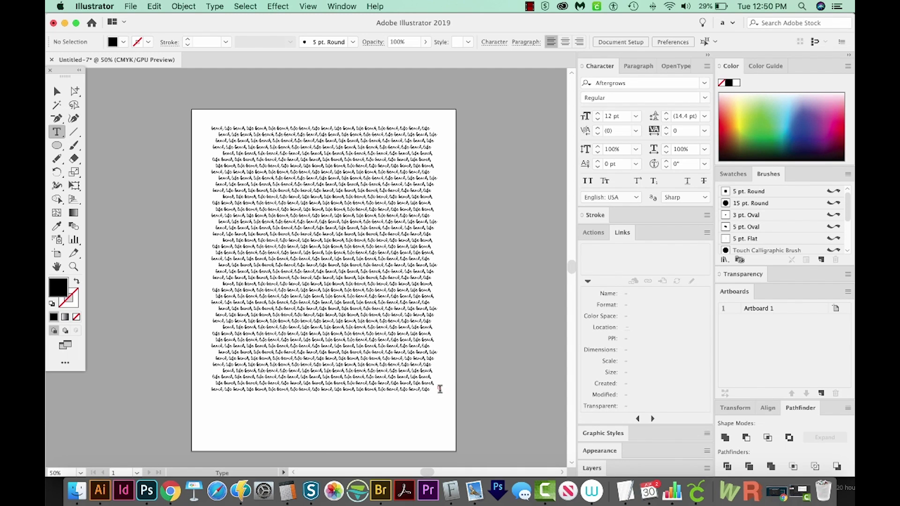
{"action": "left_click", "coordinate": [59, 92]}
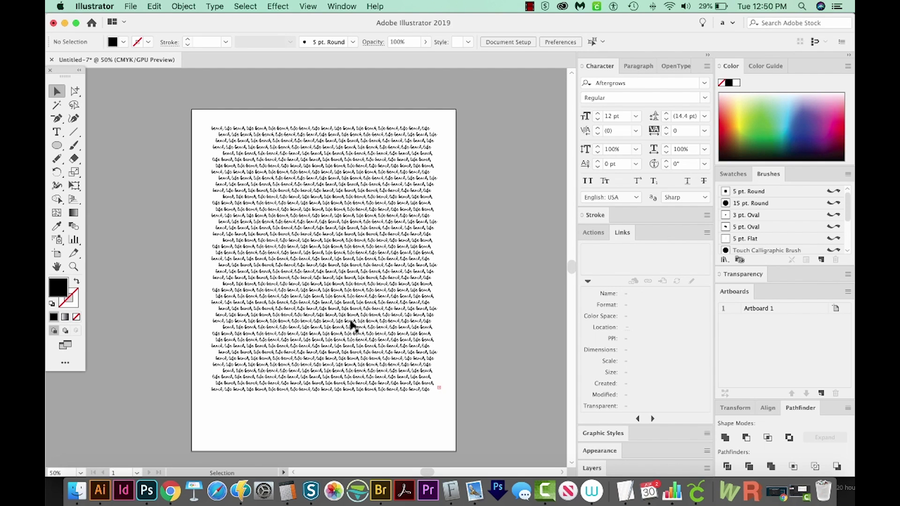
{"action": "left_click", "coordinate": [170, 491]}
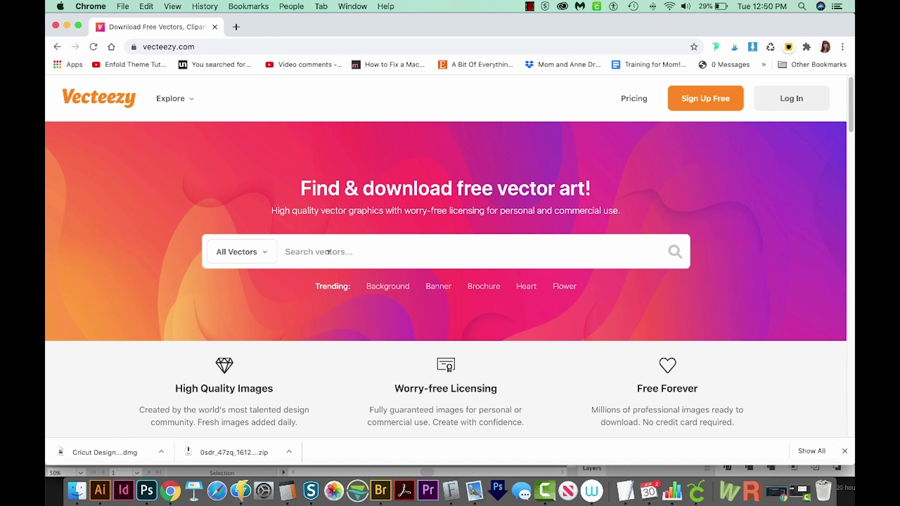
Step: Search Vecteezy for 'palm tree', open Palm Tree On Blue Vector and start Free Download
{"action": "type", "text": "pal"}
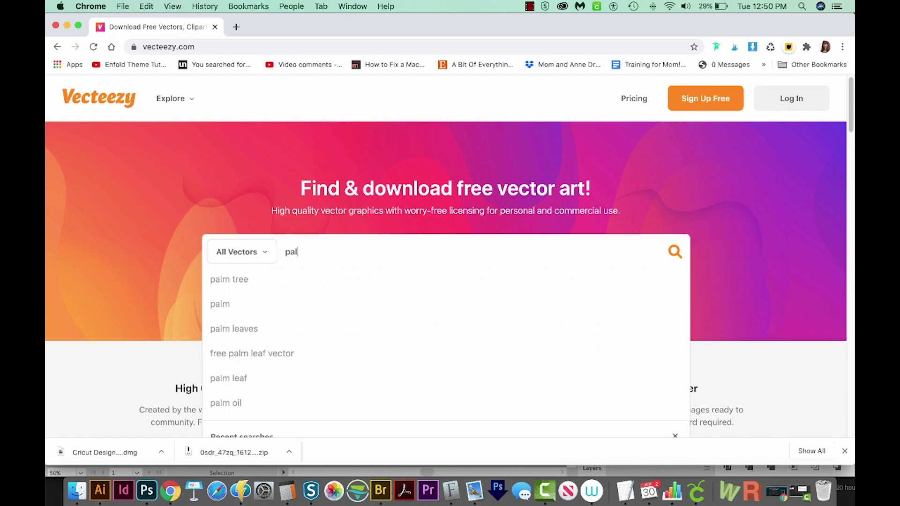
{"action": "type", "text": "m tree"}
{"action": "key", "text": "Return"}
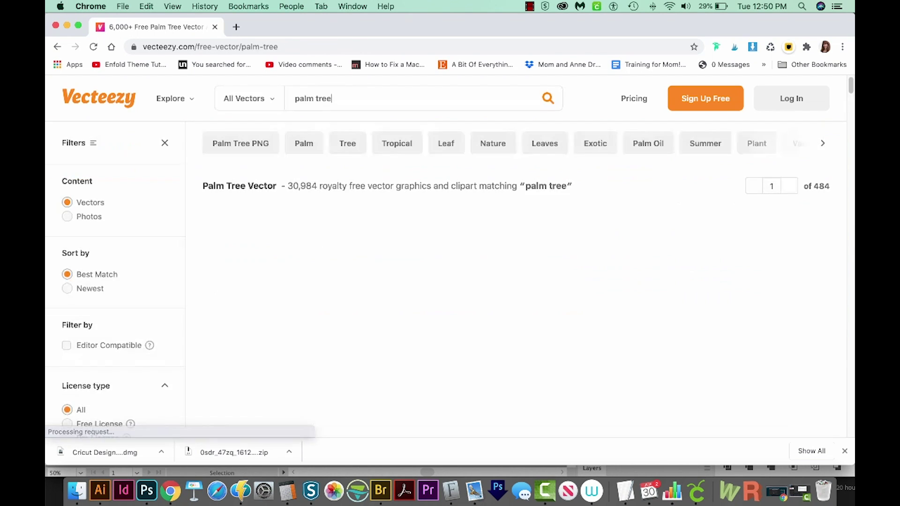
{"action": "scroll", "coordinate": [634, 323], "scroll_direction": "down", "scroll_amount": 4}
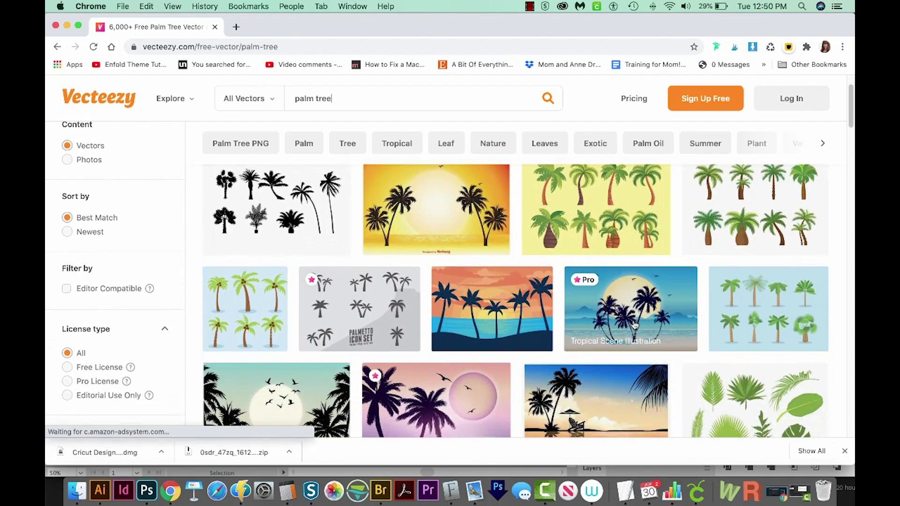
{"action": "scroll", "coordinate": [634, 324], "scroll_direction": "up", "scroll_amount": 2}
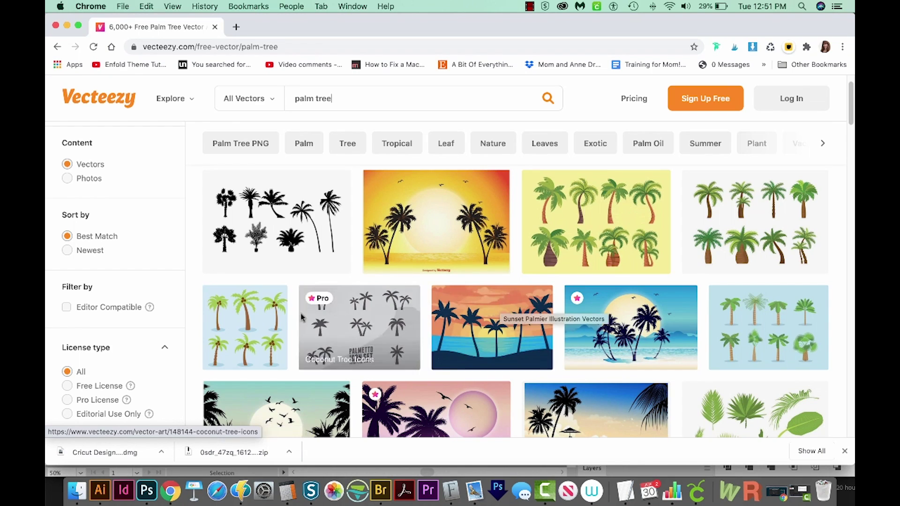
{"action": "left_click", "coordinate": [246, 318]}
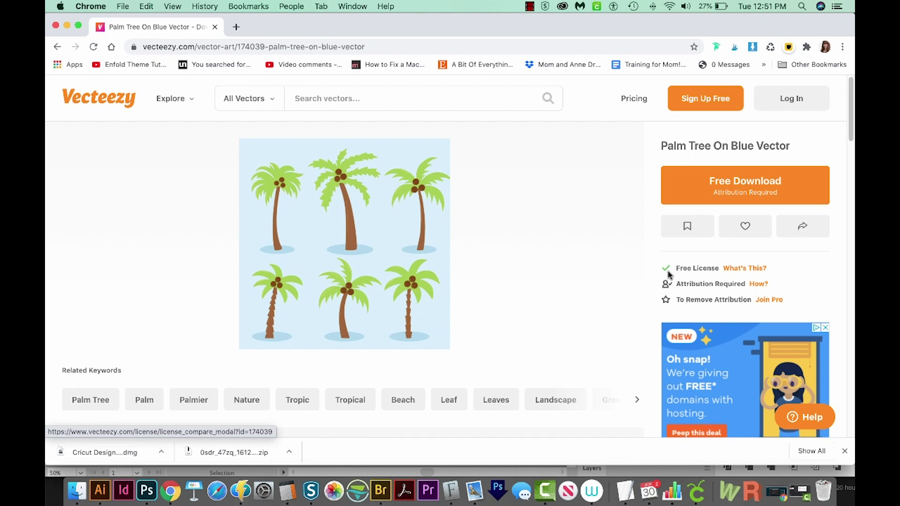
{"action": "left_click", "coordinate": [751, 274]}
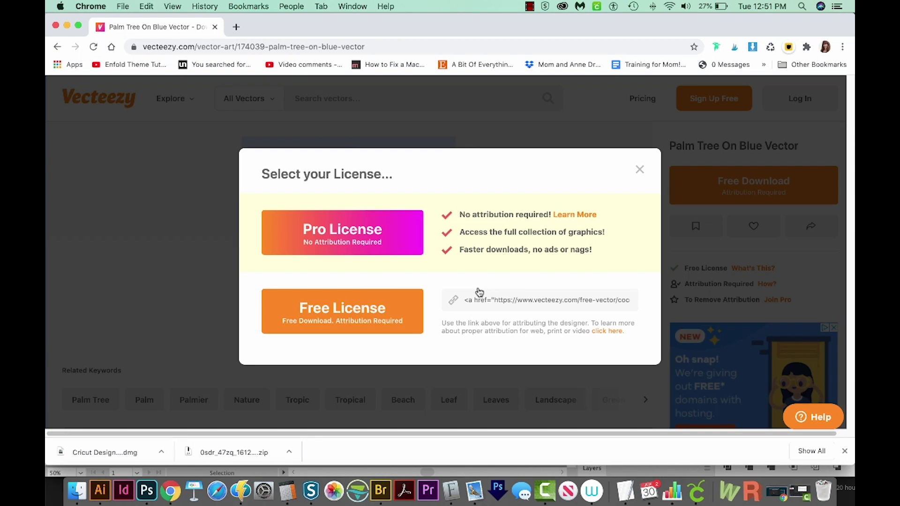
Step: Choose the Free License and reveal palmier_03 (1).zip in the Finder Downloads folder
{"action": "left_click", "coordinate": [334, 319]}
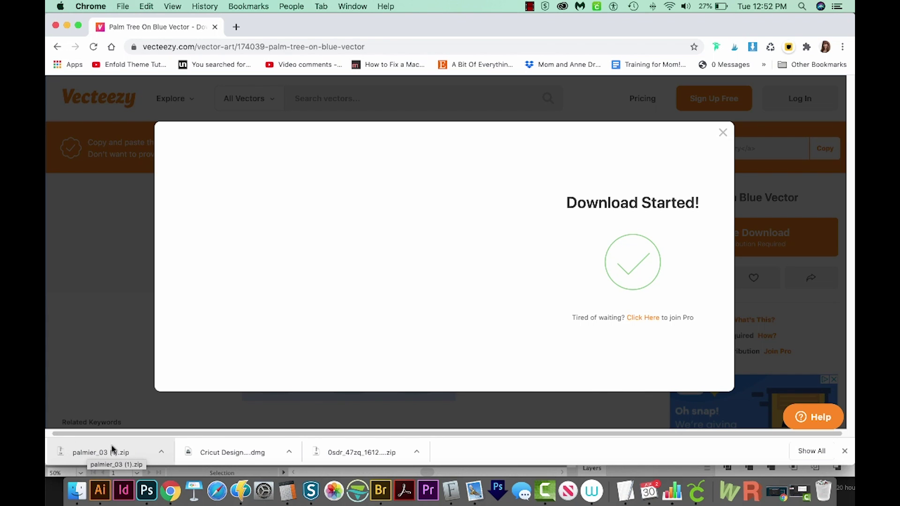
{"action": "left_click", "coordinate": [161, 452]}
{"action": "left_click", "coordinate": [211, 448]}
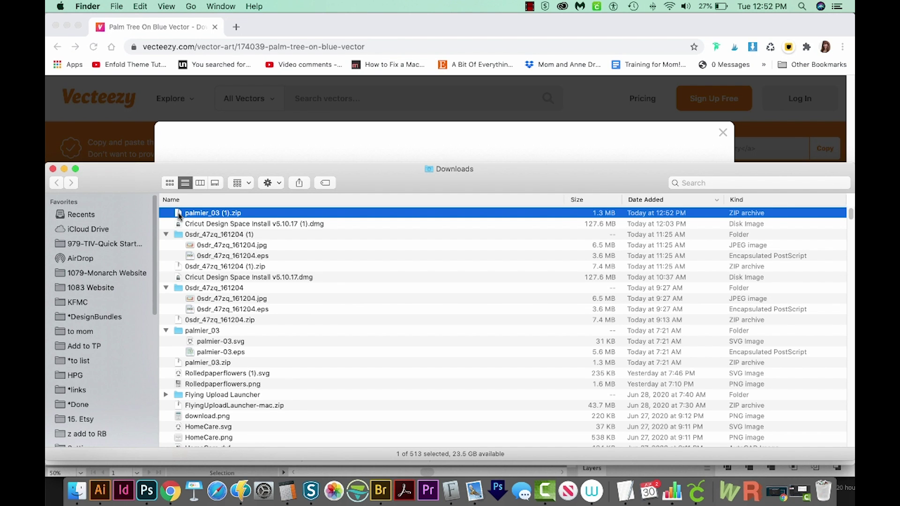
Step: Unzip palmier_03 (1).zip and open palmier-03.eps in Illustrator
{"action": "double_click", "coordinate": [179, 214]}
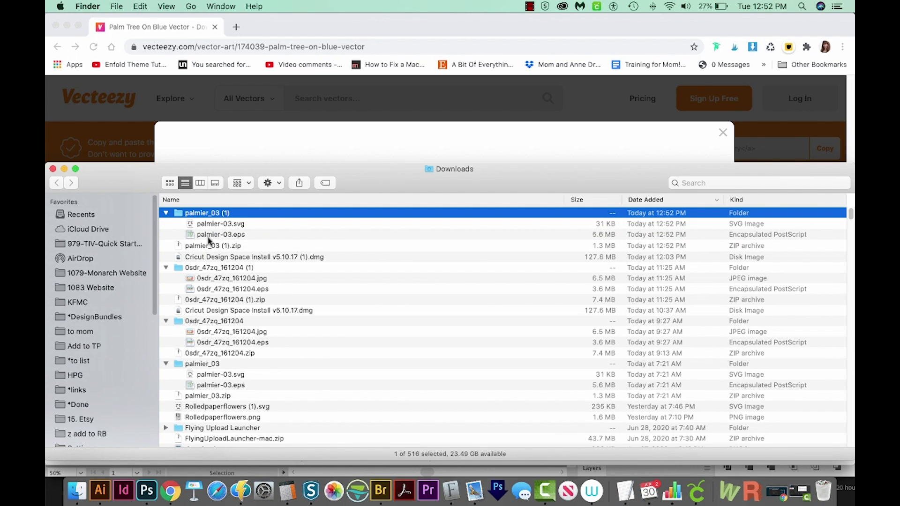
{"action": "left_click", "coordinate": [205, 248]}
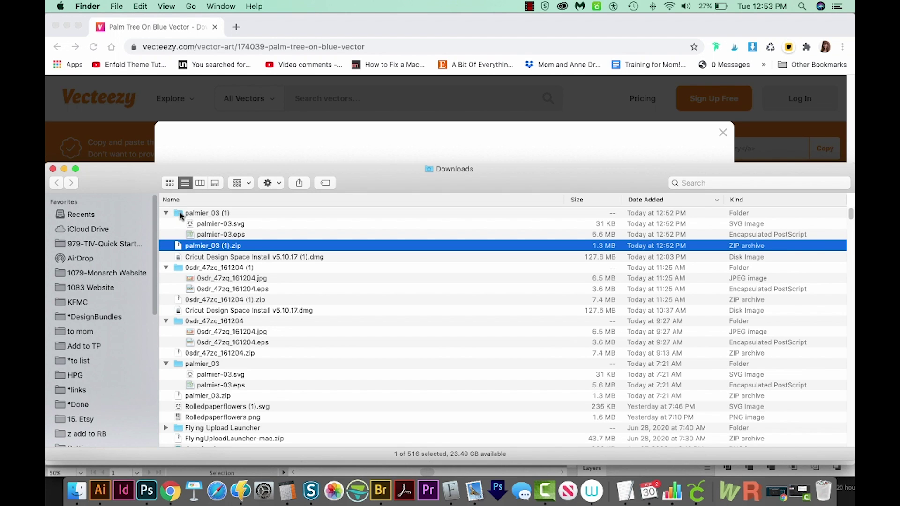
{"action": "left_click", "coordinate": [253, 233]}
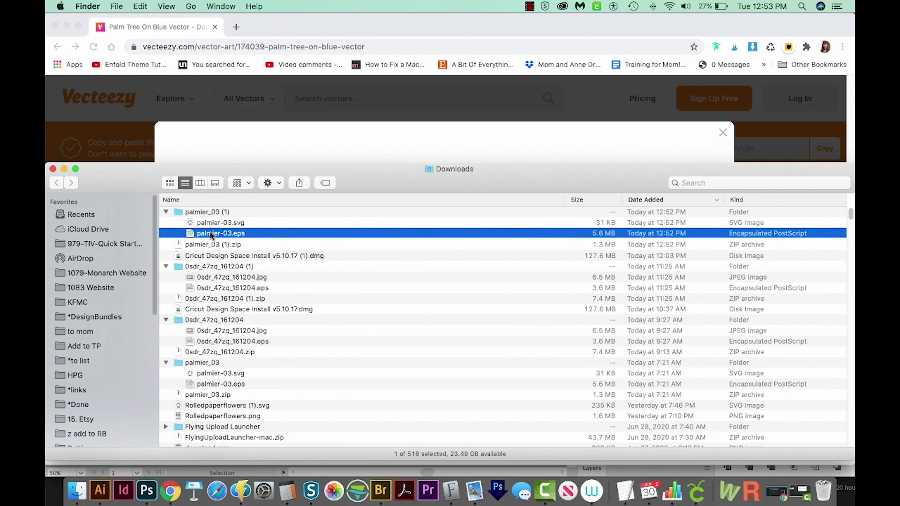
{"action": "left_click_drag", "start_coordinate": [202, 236], "coordinate": [100, 490]}
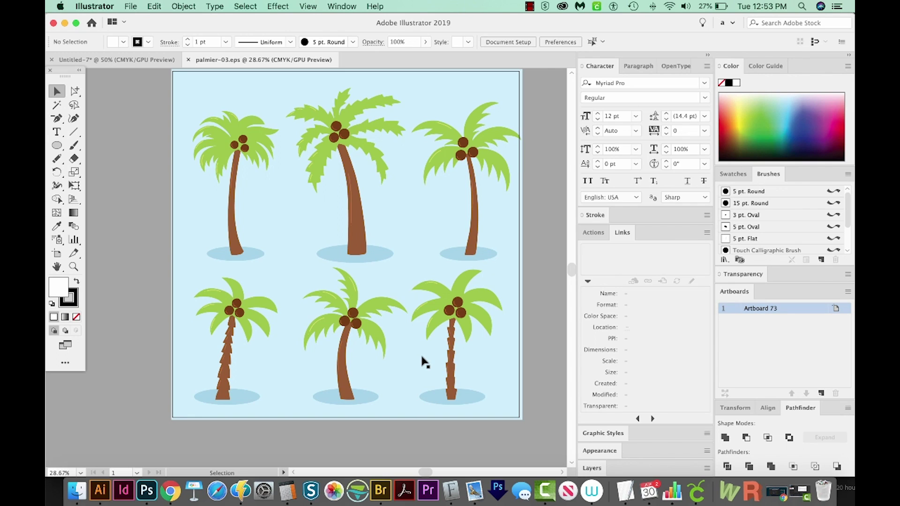
Step: Copy the bottom-middle palm tree from palmier-03.eps and return to Untitled-7
{"action": "scroll", "coordinate": [462, 323], "scroll_direction": "right", "scroll_amount": 5}
{"action": "scroll", "coordinate": [461, 324], "scroll_direction": "down", "scroll_amount": 3}
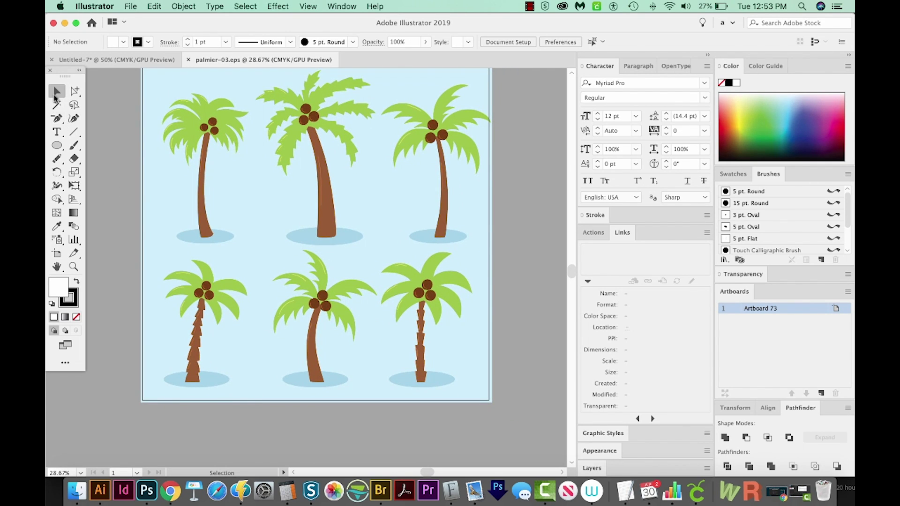
{"action": "left_click", "coordinate": [345, 293]}
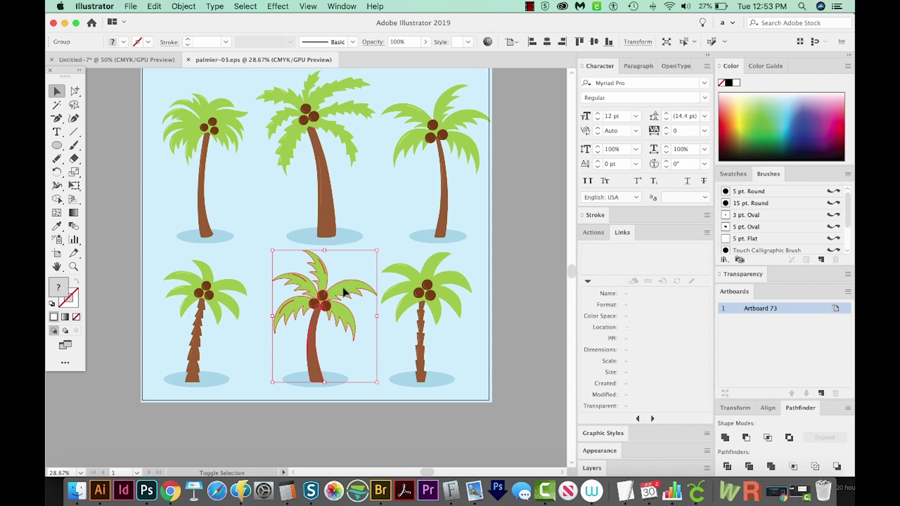
{"action": "left_click", "coordinate": [344, 292], "text": "shift"}
{"action": "left_click", "coordinate": [345, 291]}
{"action": "left_click", "coordinate": [341, 295], "text": "shift"}
{"action": "left_click", "coordinate": [341, 295]}
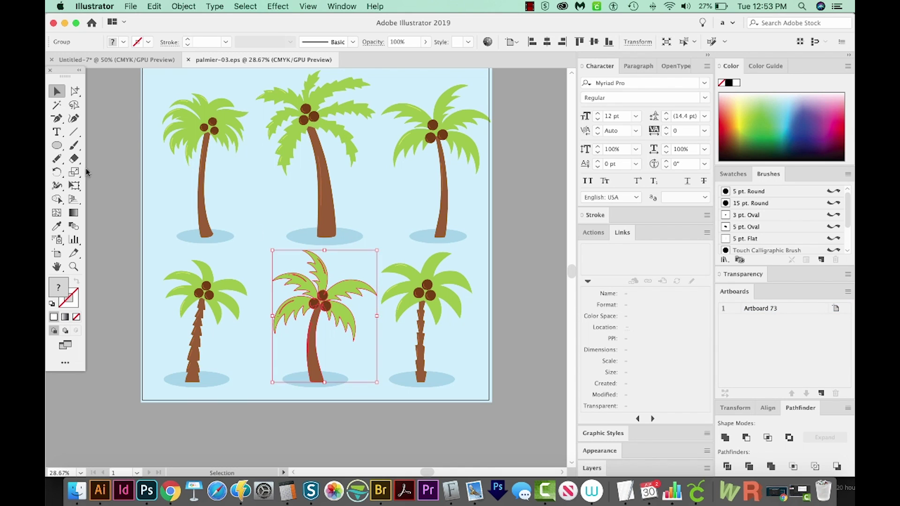
{"action": "left_click", "coordinate": [122, 60]}
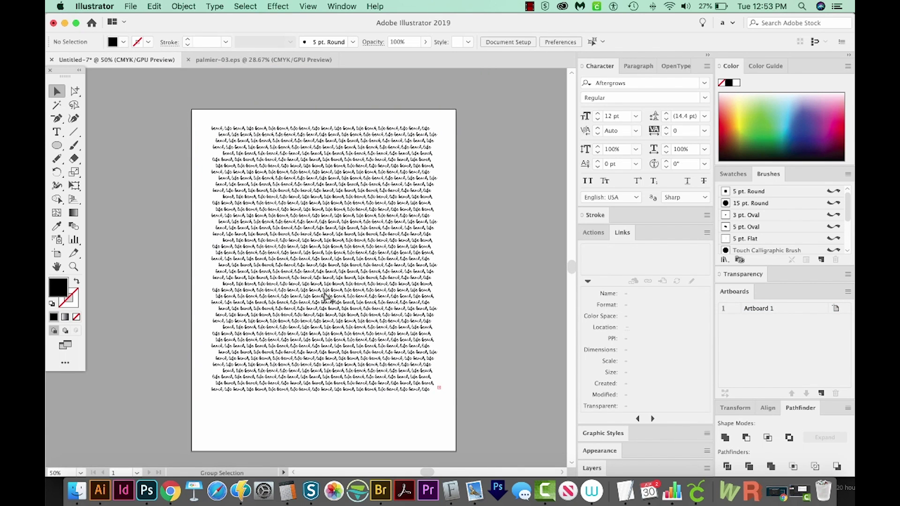
Step: Paste the palm tree over the text, enlarge it, and nudge it slightly left
{"action": "key", "text": "cmd+v"}
{"action": "left_click_drag", "start_coordinate": [342, 227], "coordinate": [367, 208]}
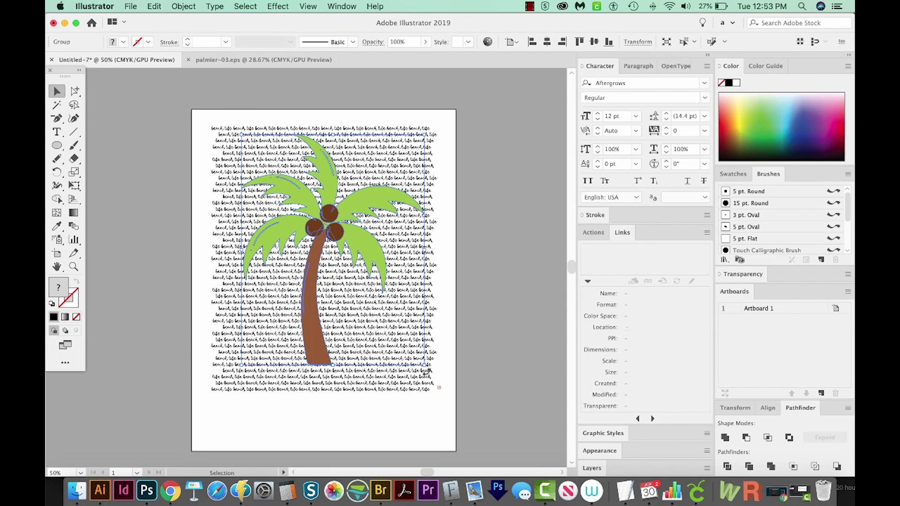
{"action": "scroll", "coordinate": [428, 374], "scroll_direction": "right", "scroll_amount": 1}
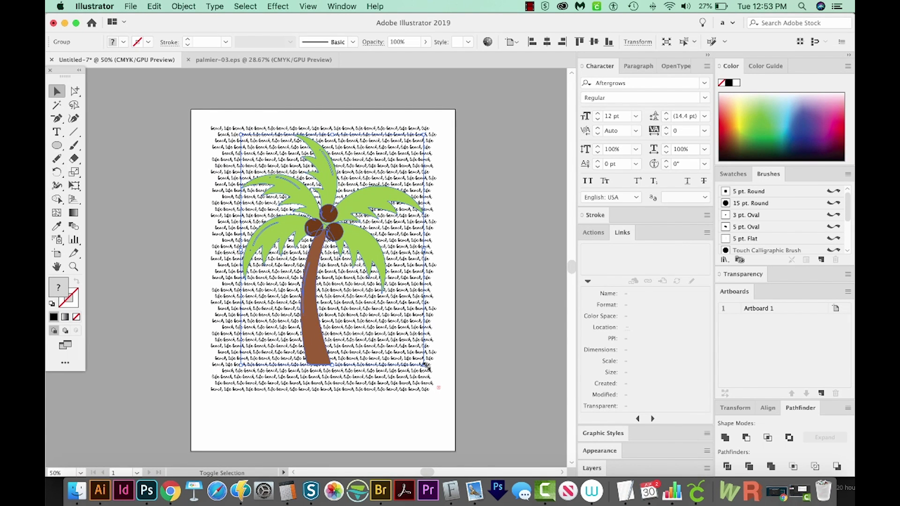
{"action": "left_click_drag", "start_coordinate": [426, 366], "coordinate": [443, 387]}
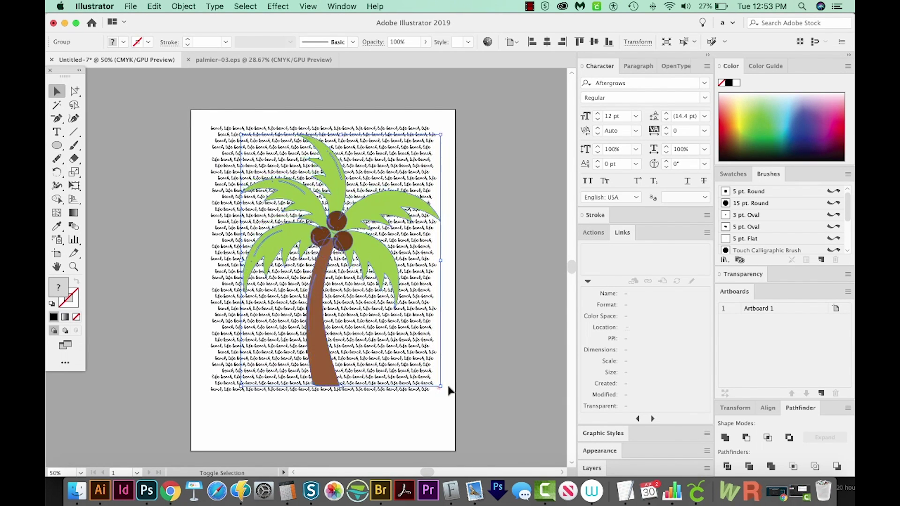
{"action": "left_click_drag", "start_coordinate": [378, 260], "coordinate": [362, 258]}
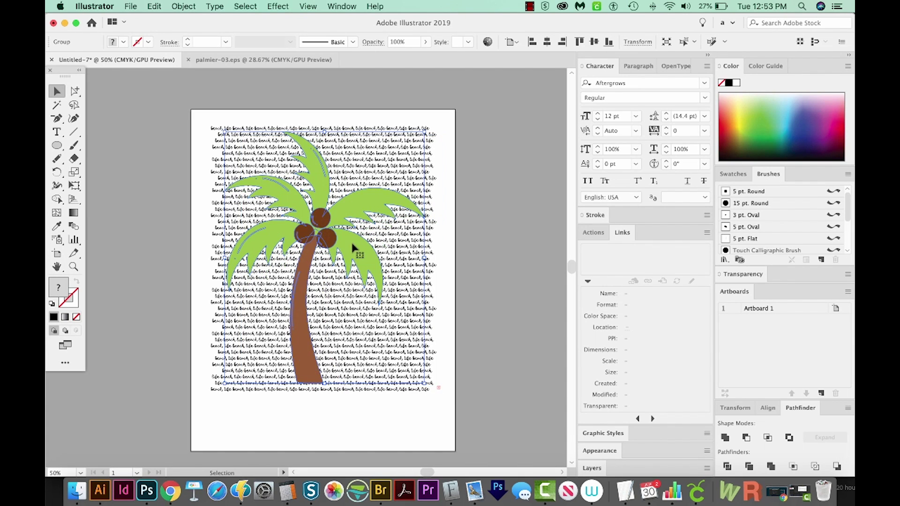
{"action": "left_click", "coordinate": [475, 266]}
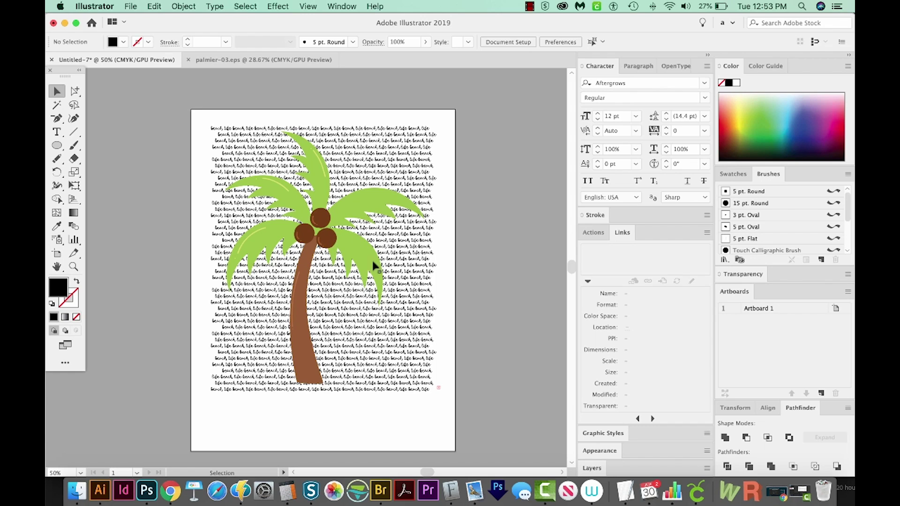
Step: Delete the top, right and last coconuts from inside the palm group
{"action": "key", "text": "a"}
{"action": "left_click", "coordinate": [322, 221], "text": "alt"}
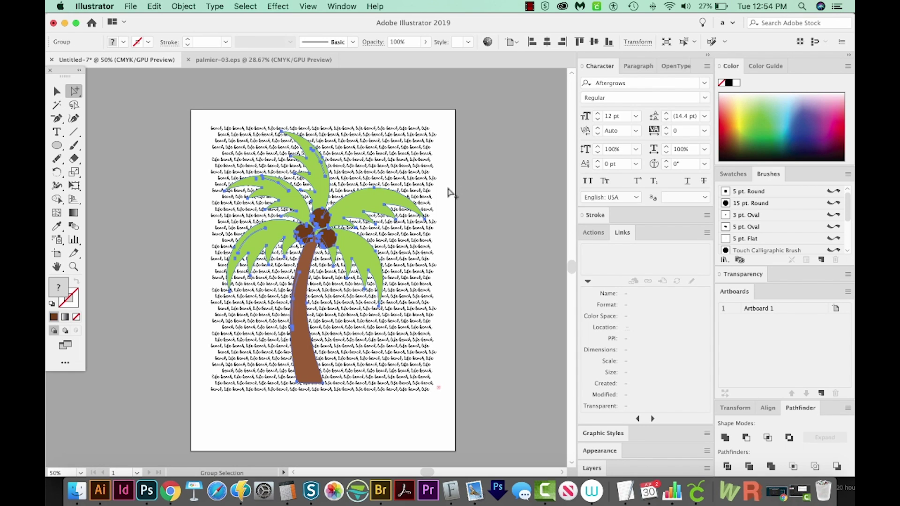
{"action": "left_click", "coordinate": [451, 194]}
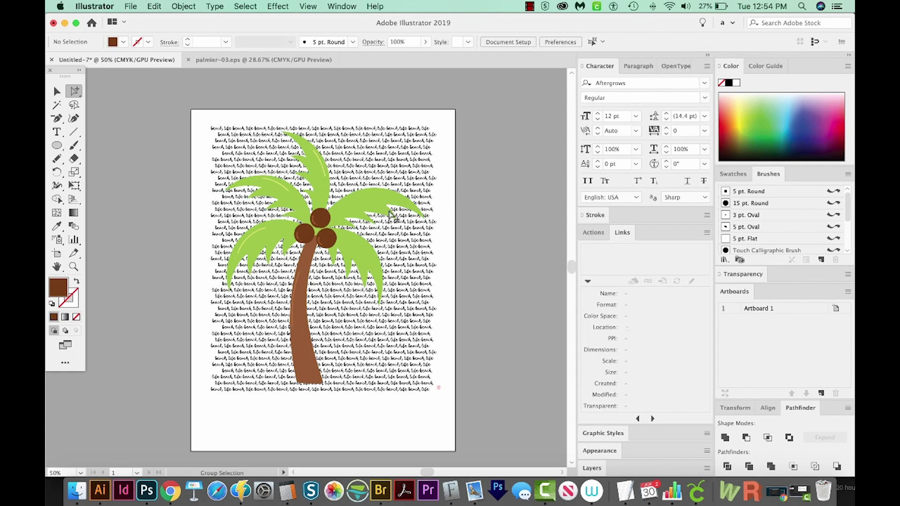
{"action": "left_click", "coordinate": [327, 222]}
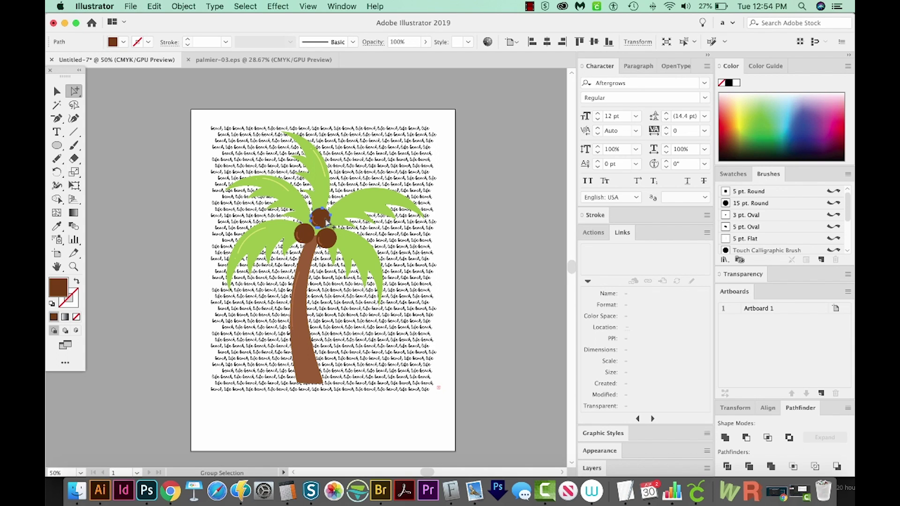
{"action": "key", "text": "Delete"}
{"action": "left_click", "coordinate": [331, 239]}
{"action": "key", "text": "Delete"}
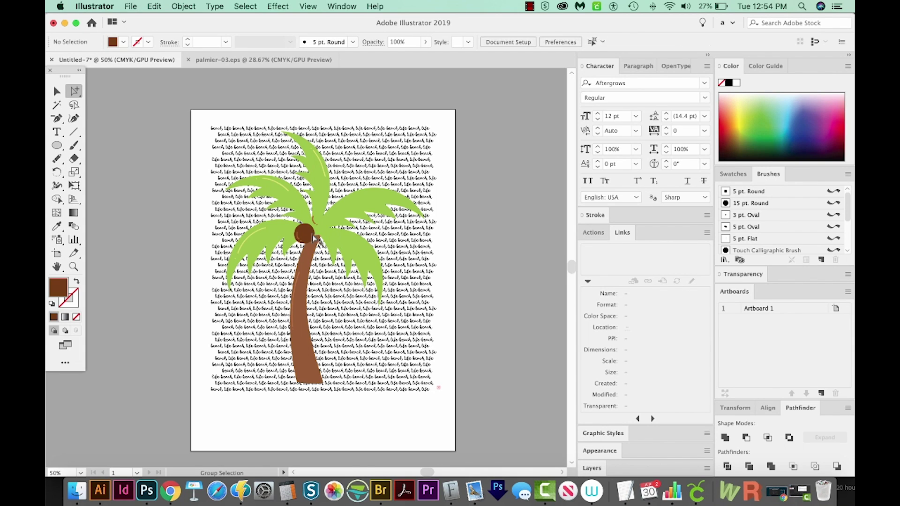
{"action": "left_click", "coordinate": [312, 236]}
{"action": "key", "text": "Delete"}
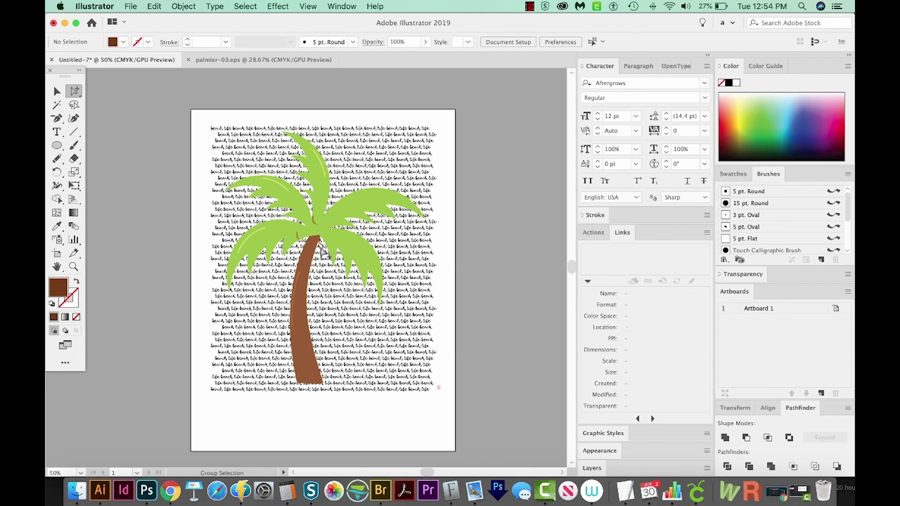
Step: Select every brown curve and dot on the fronds via Select > Same > Fill Color and delete them
{"action": "key", "text": "z"}
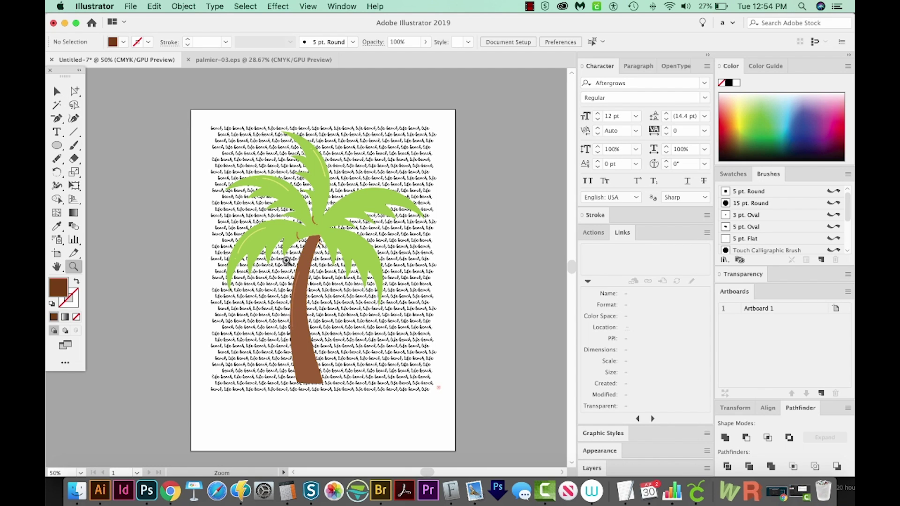
{"action": "left_click_drag", "start_coordinate": [286, 261], "coordinate": [344, 205]}
{"action": "scroll", "coordinate": [345, 300], "scroll_direction": "down", "scroll_amount": 2}
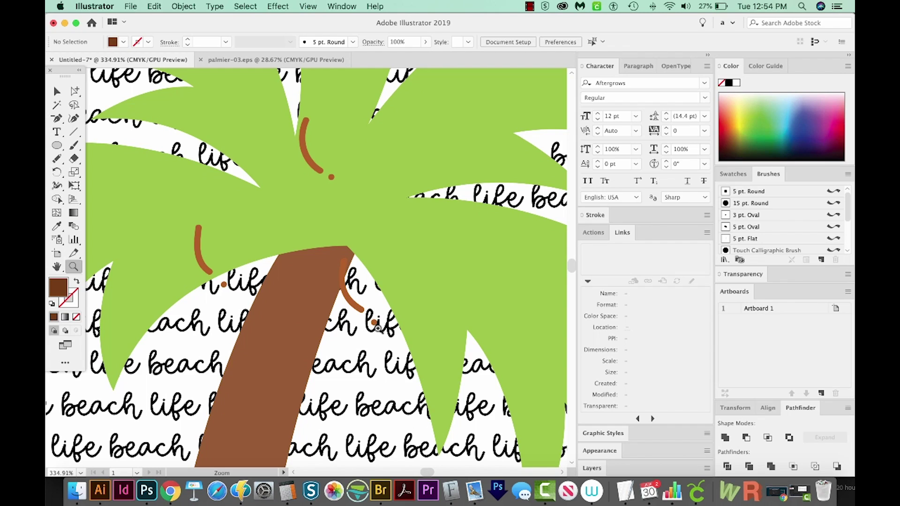
{"action": "left_click", "coordinate": [362, 310], "text": "super"}
{"action": "left_click", "coordinate": [75, 91]}
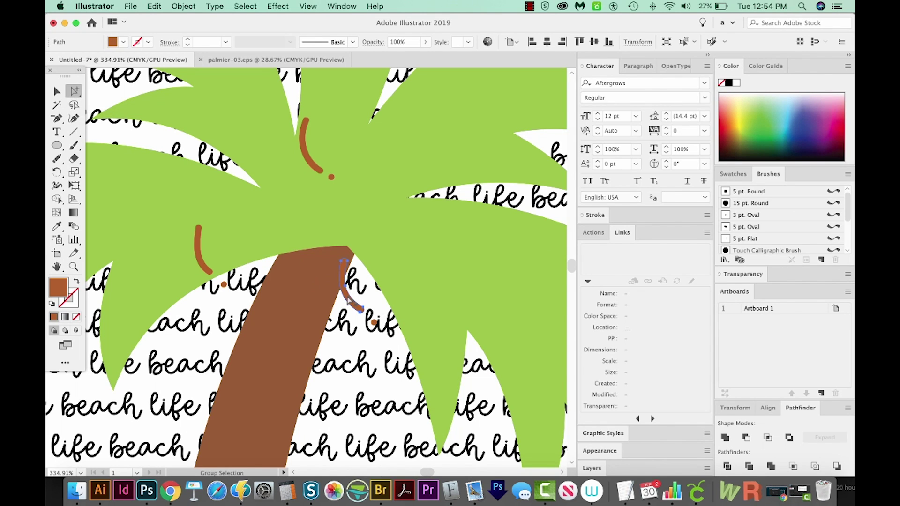
{"action": "left_click", "coordinate": [246, 6]}
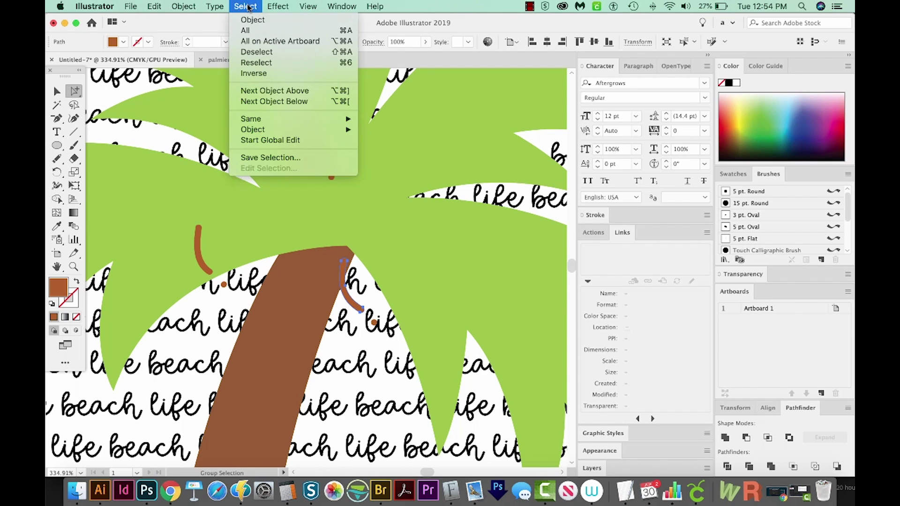
{"action": "mouse_move", "coordinate": [281, 119]}
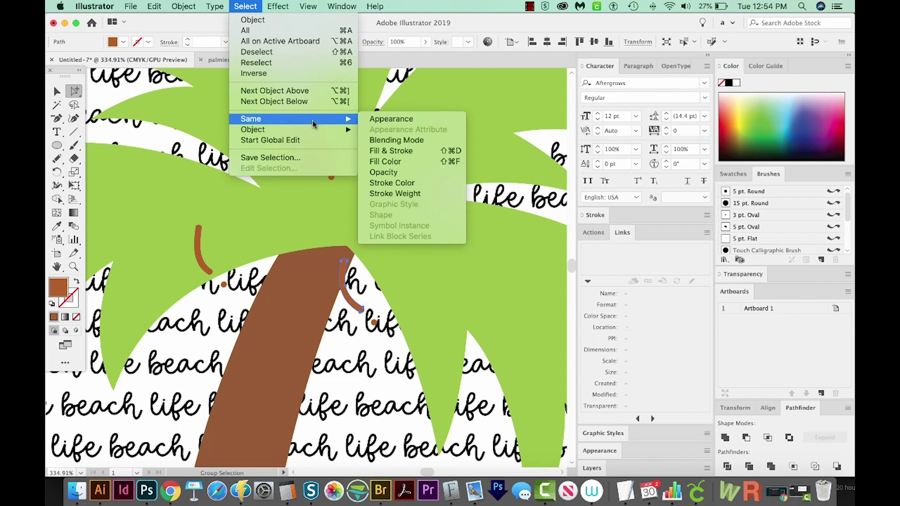
{"action": "left_click", "coordinate": [409, 160]}
{"action": "key", "text": "v"}
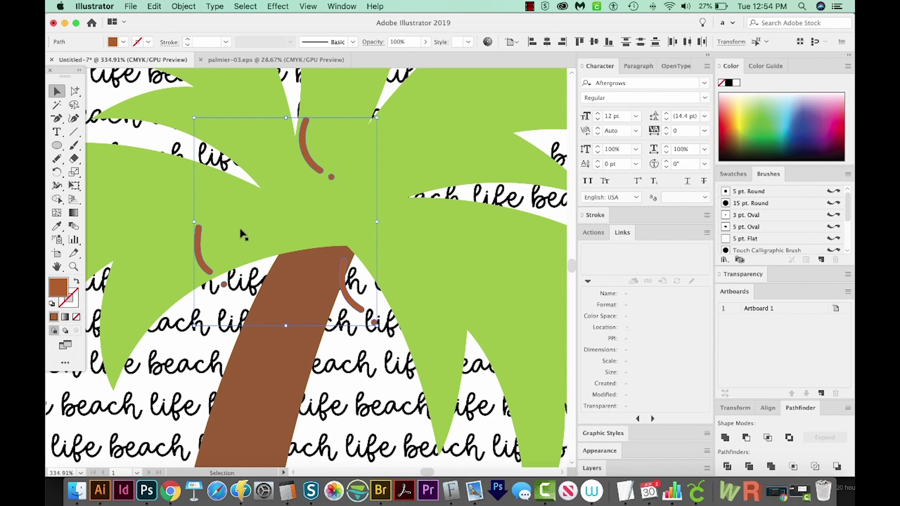
{"action": "key", "text": "Delete"}
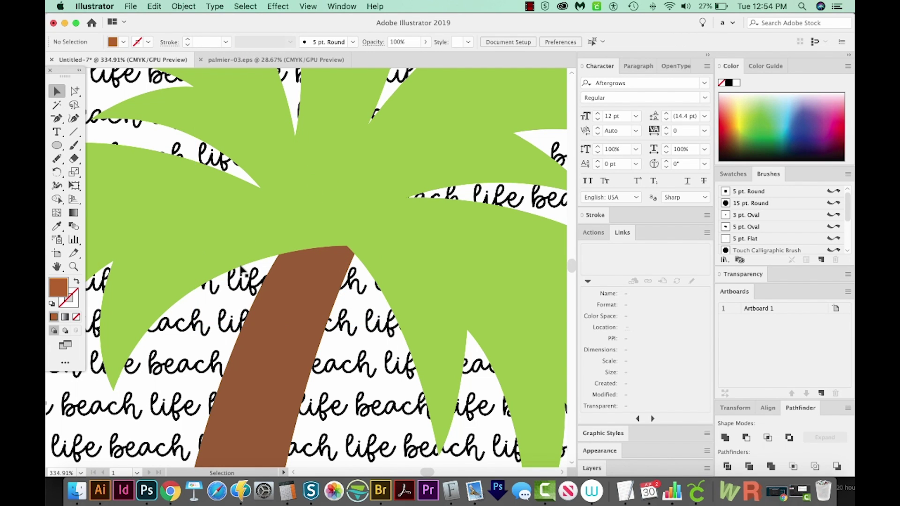
{"action": "scroll", "coordinate": [241, 268], "scroll_direction": "down", "scroll_amount": 1}
{"action": "key", "text": "super+minus"}
{"action": "key", "text": "super+minus"}
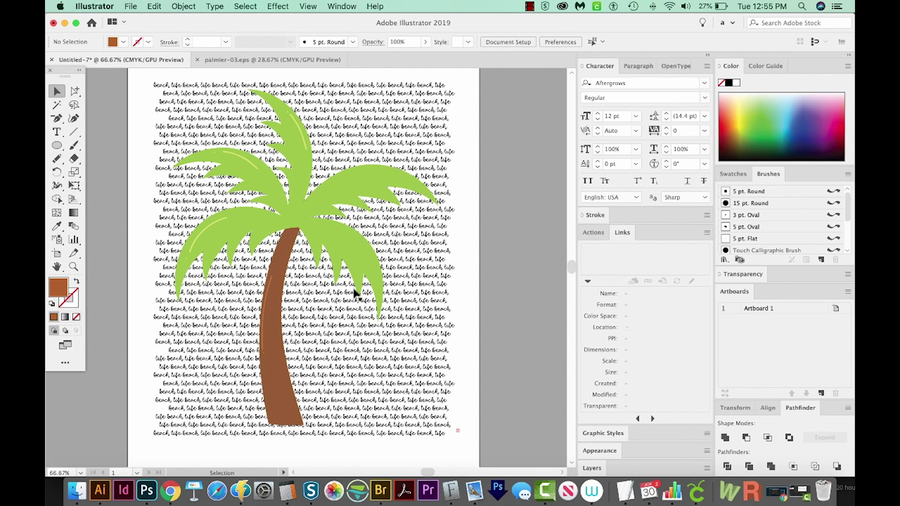
Step: Unite the palm group's fronds and trunk with Pathfinder into a single brown shape
{"action": "left_click", "coordinate": [321, 226]}
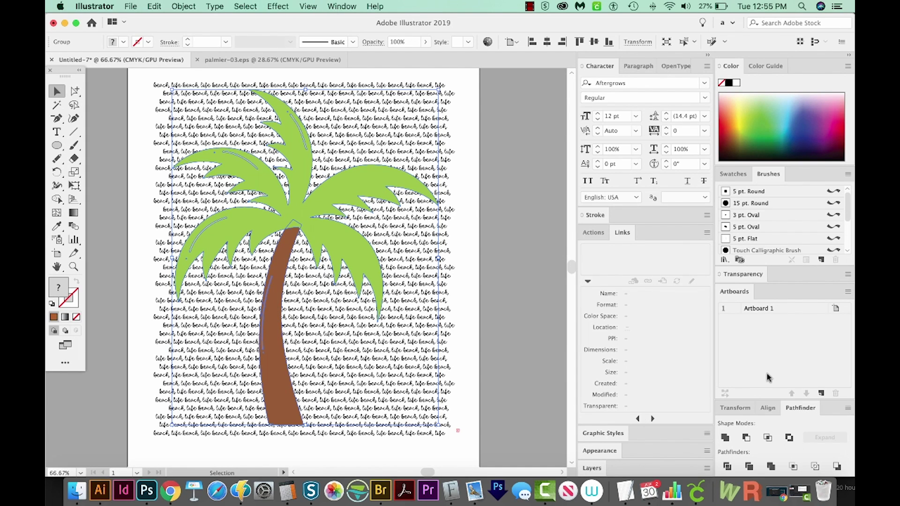
{"action": "left_click", "coordinate": [725, 438]}
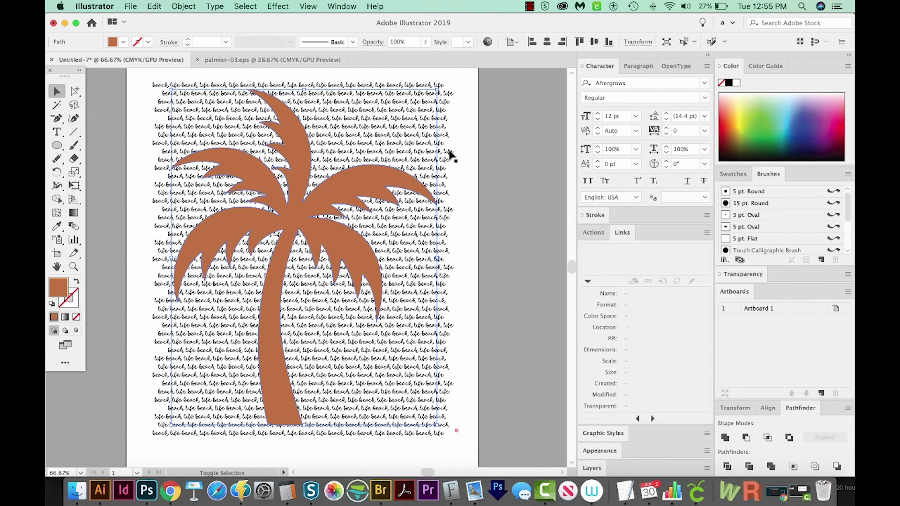
Step: Add the text block to the palm selection and make a clipping mask with Cmd+7
{"action": "left_click", "coordinate": [451, 154], "text": "shift"}
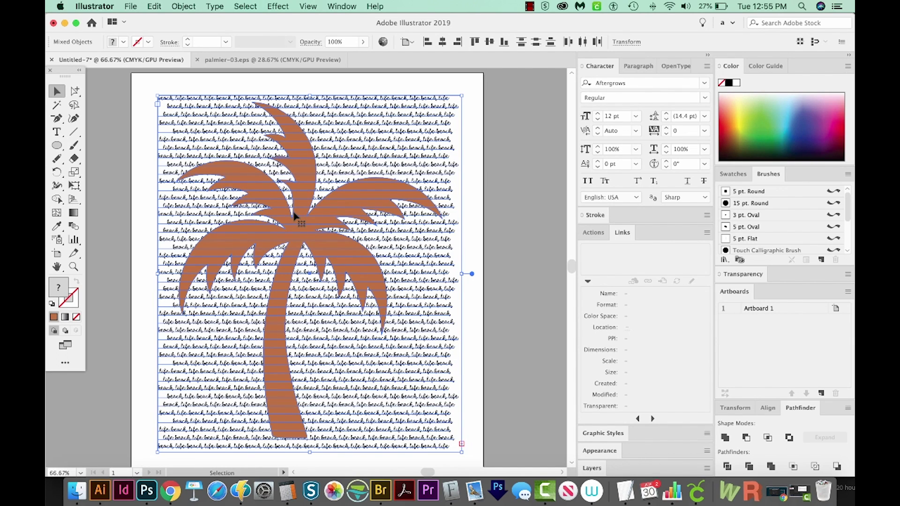
{"action": "key", "text": "super+7"}
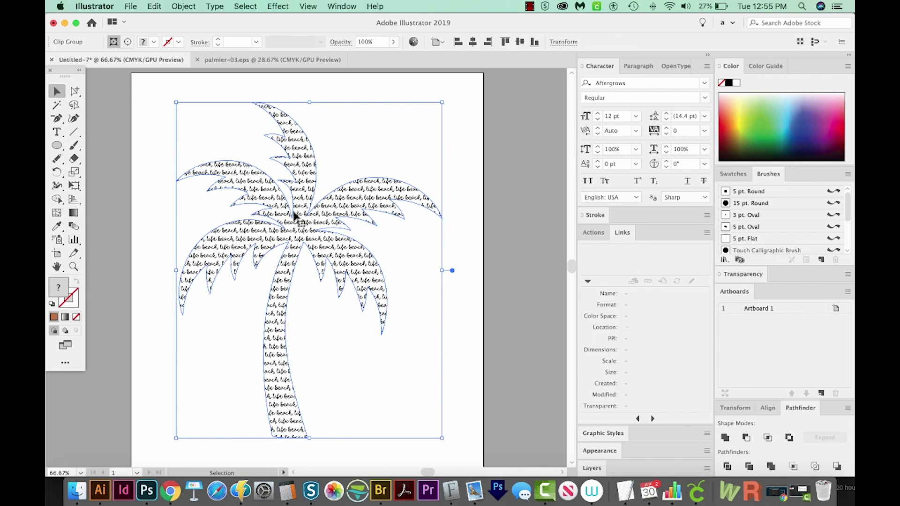
{"action": "left_click", "coordinate": [393, 345]}
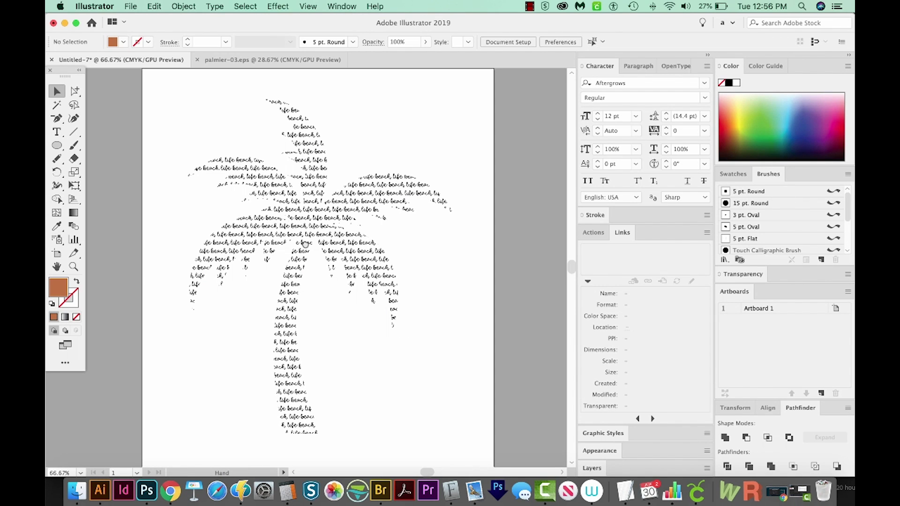
Step: Select the text frame inside the clip and select all its text with the Type tool
{"action": "scroll", "coordinate": [336, 223], "scroll_direction": "left", "scroll_amount": 2}
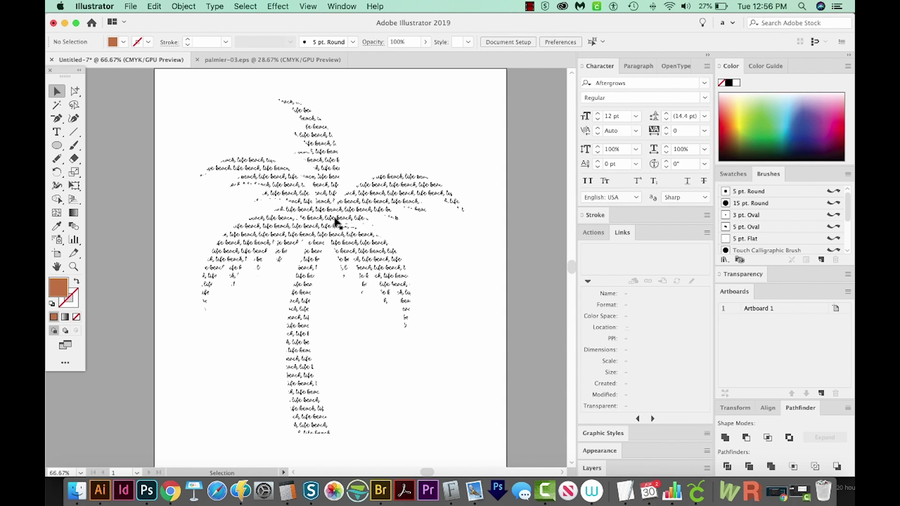
{"action": "scroll", "coordinate": [336, 222], "scroll_direction": "left", "scroll_amount": 2}
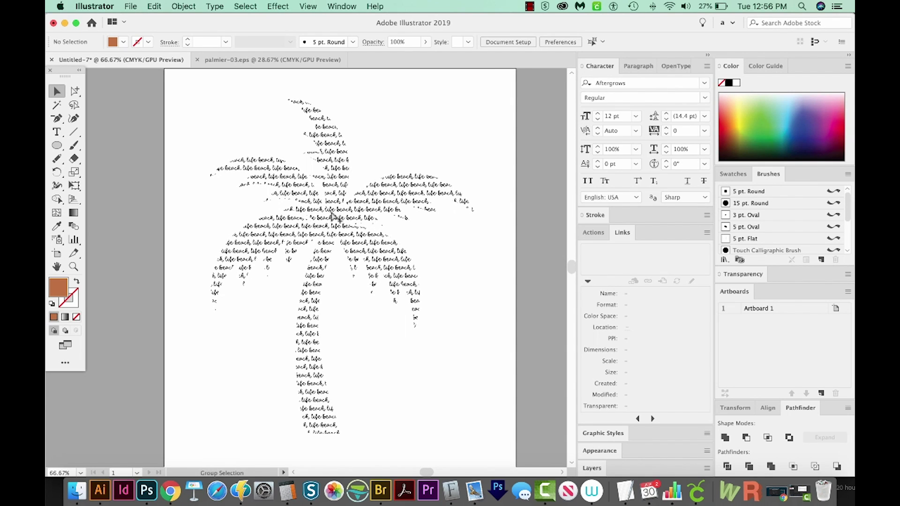
{"action": "left_click", "coordinate": [333, 214]}
{"action": "left_click", "coordinate": [333, 214]}
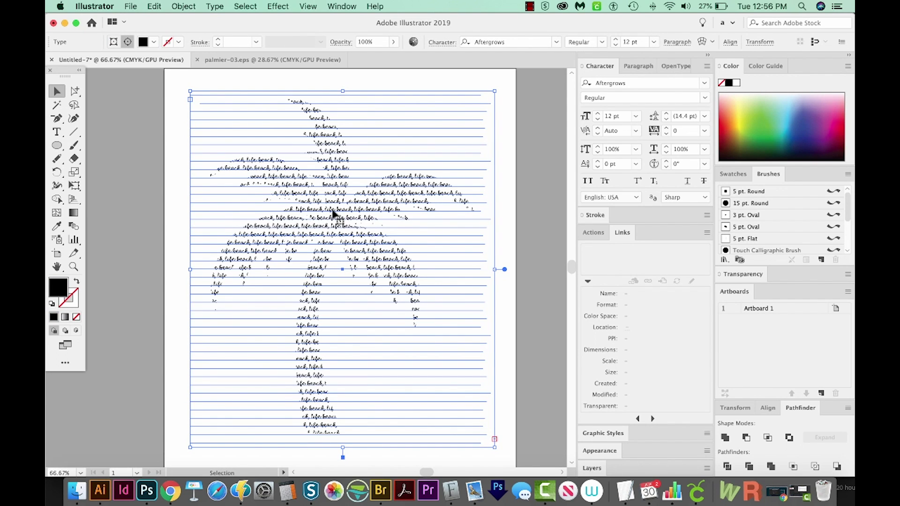
{"action": "key", "text": "t"}
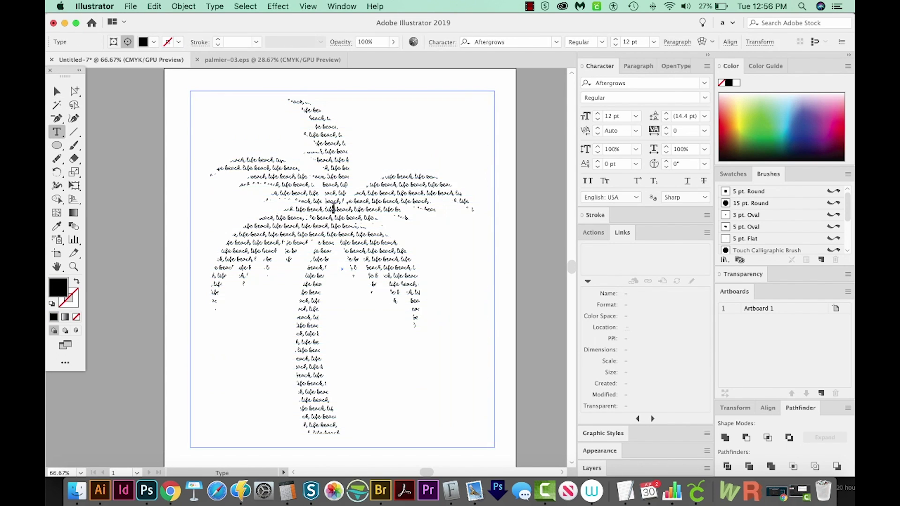
{"action": "left_click", "coordinate": [335, 212]}
{"action": "key", "text": "super+a"}
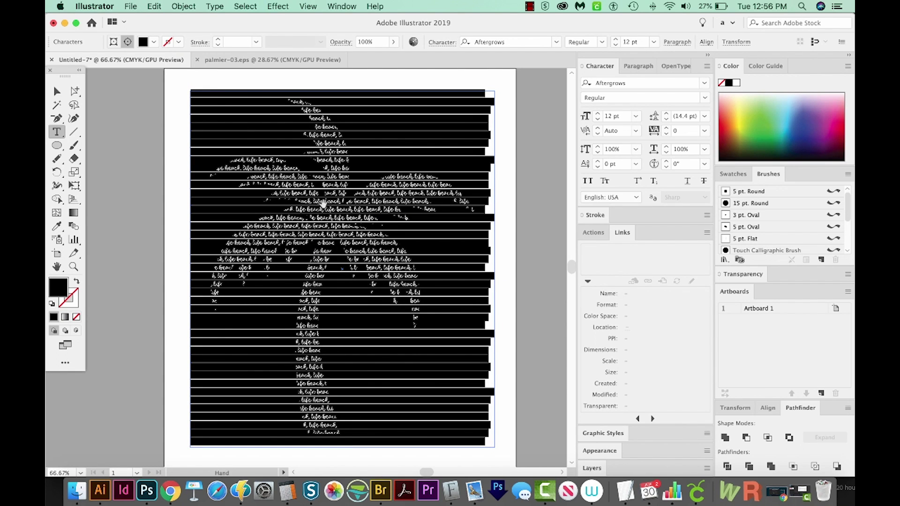
Step: Set the text leading to 12.4 pt, keeping tracking at 0, then exit text editing
{"action": "key", "text": "alt+Up"}
{"action": "key", "text": "alt+Up"}
{"action": "key", "text": "alt+Up"}
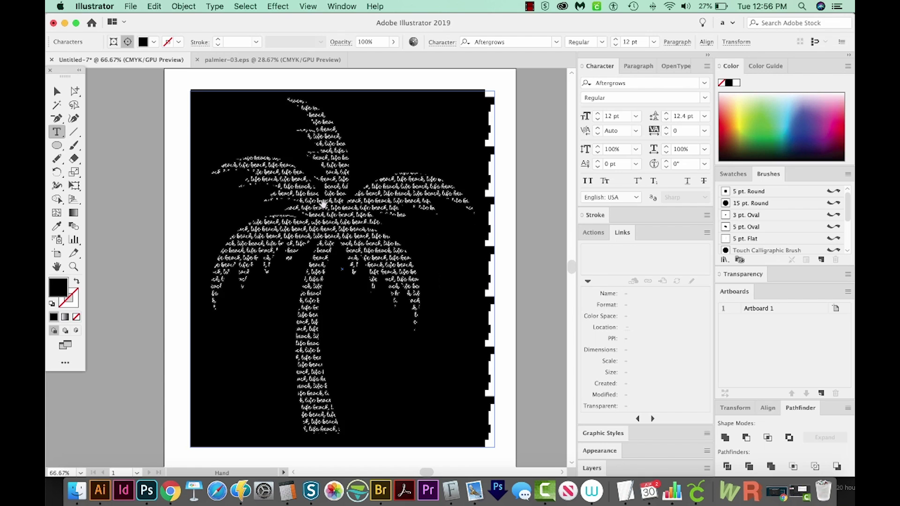
{"action": "key", "text": "alt+Down"}
{"action": "key", "text": "alt+Down"}
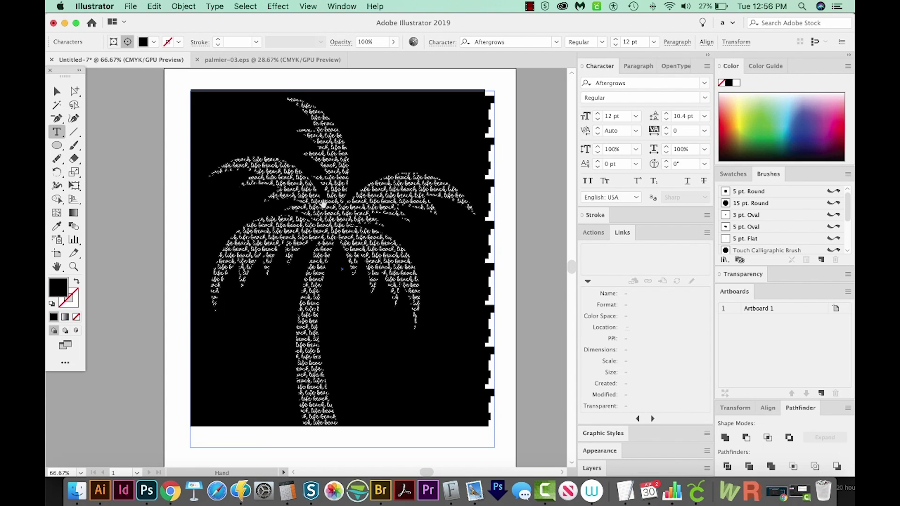
{"action": "key", "text": "alt+Down"}
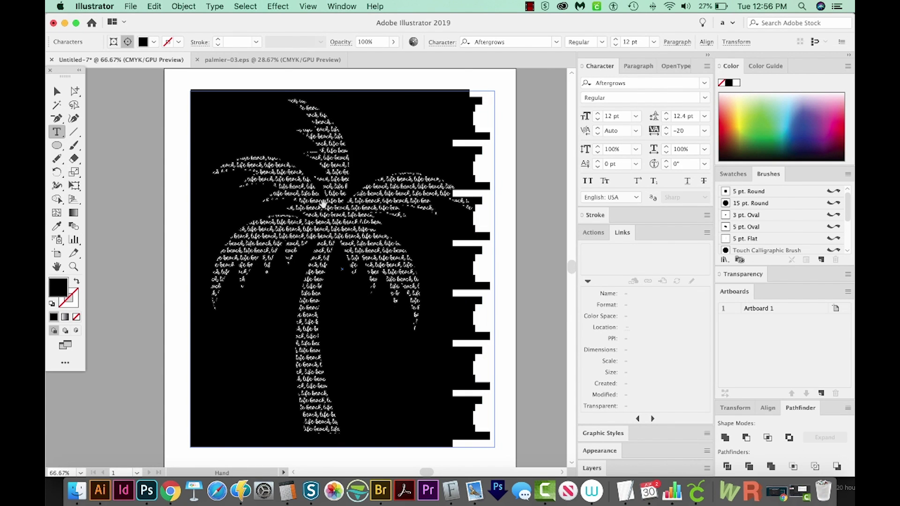
{"action": "key", "text": "alt+Up"}
{"action": "key", "text": "alt+Left"}
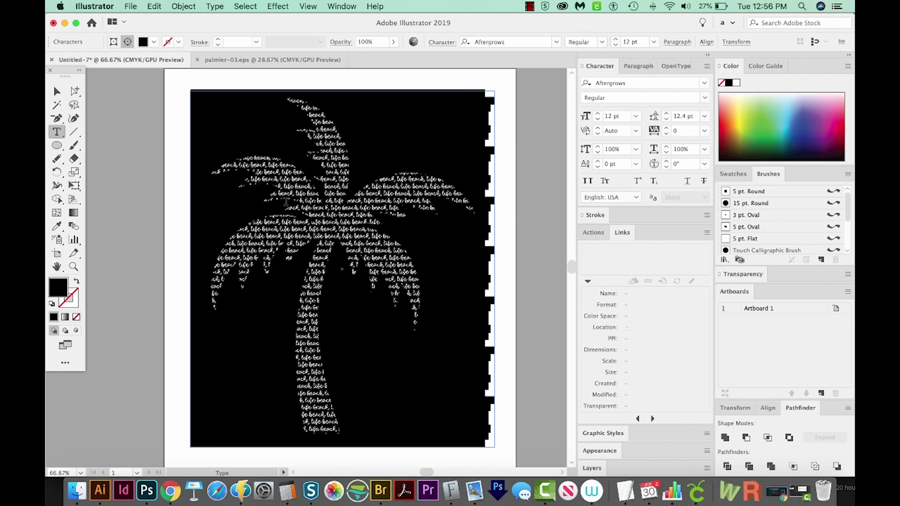
{"action": "left_click", "coordinate": [56, 93]}
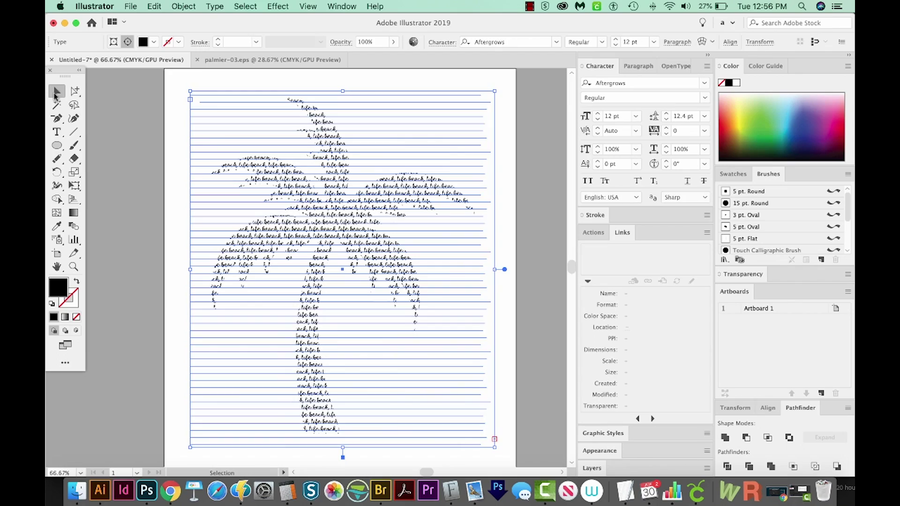
{"action": "left_click", "coordinate": [133, 187]}
{"action": "left_click_drag", "start_coordinate": [301, 260], "coordinate": [327, 260]}
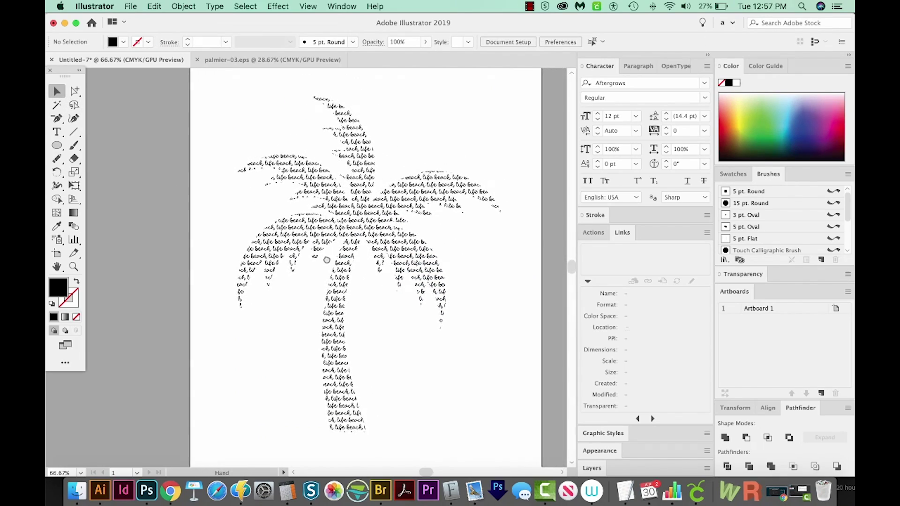